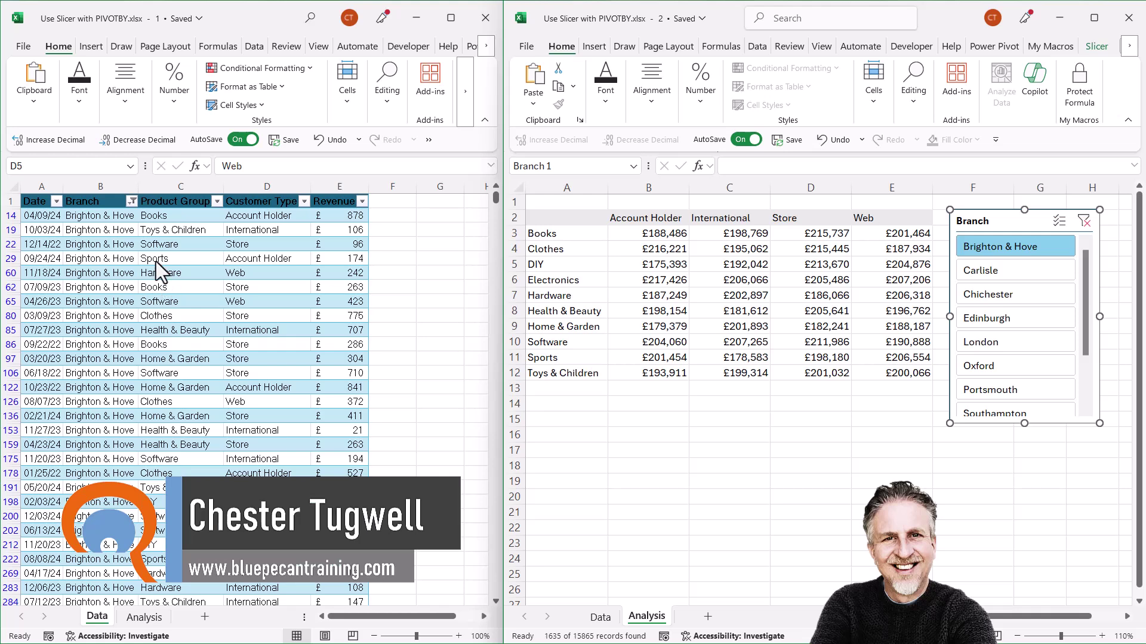
# Step: Pick Carlisle, then Chichester, in the Branch slicer and open A2's PIVOTBY formula for editing
pyautogui.click(992, 273)
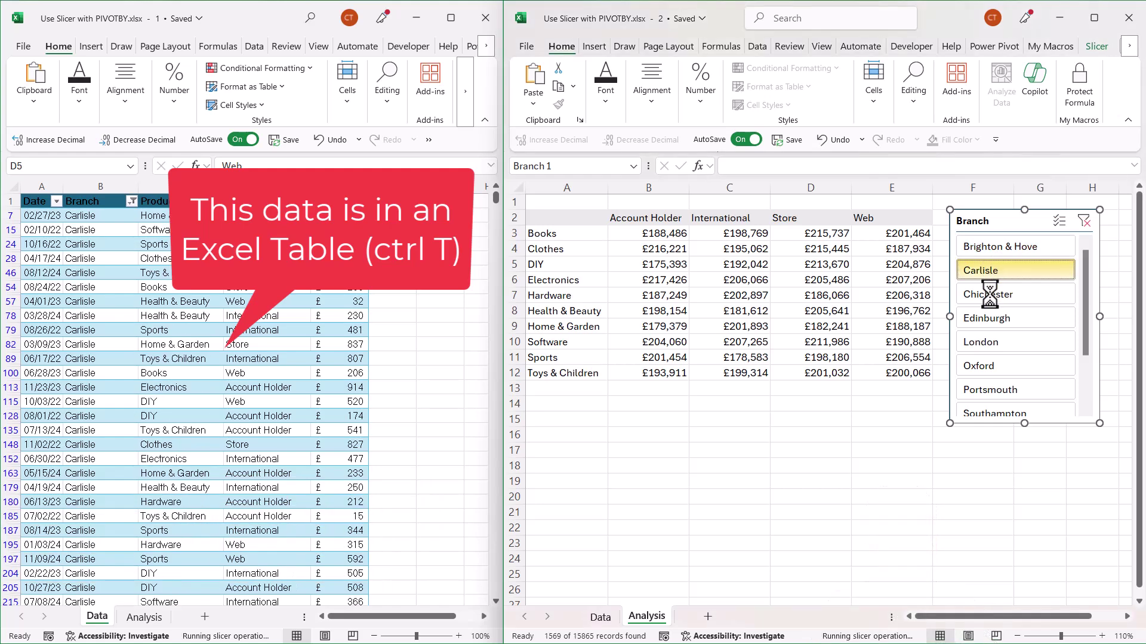
pyautogui.click(990, 295)
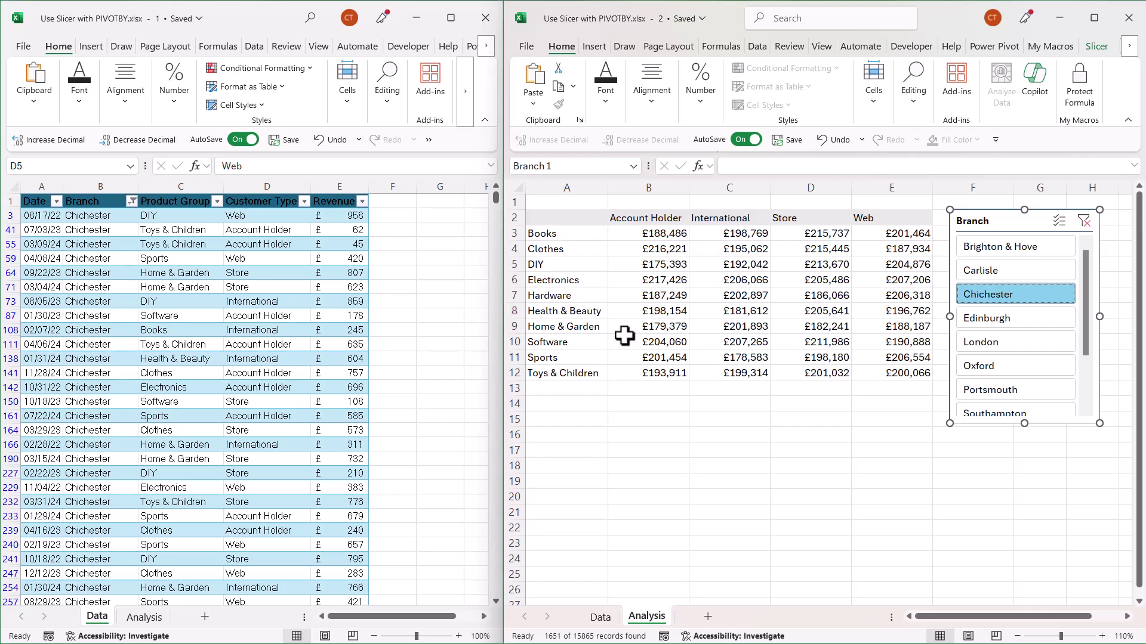
pyautogui.click(569, 214)
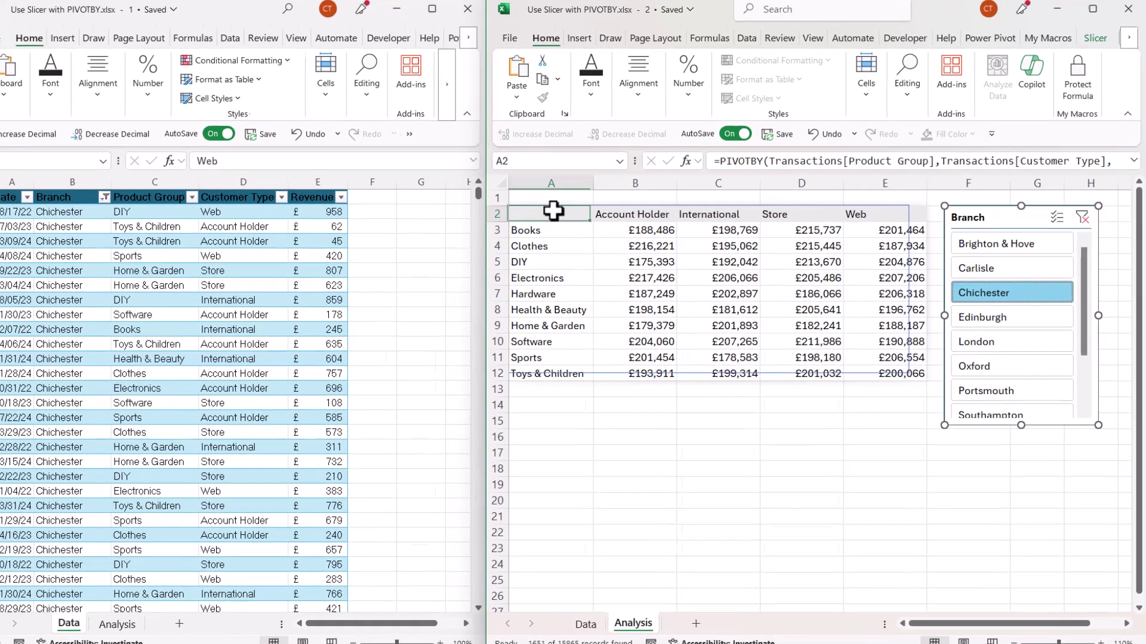
pyautogui.doubleClick(553, 210)
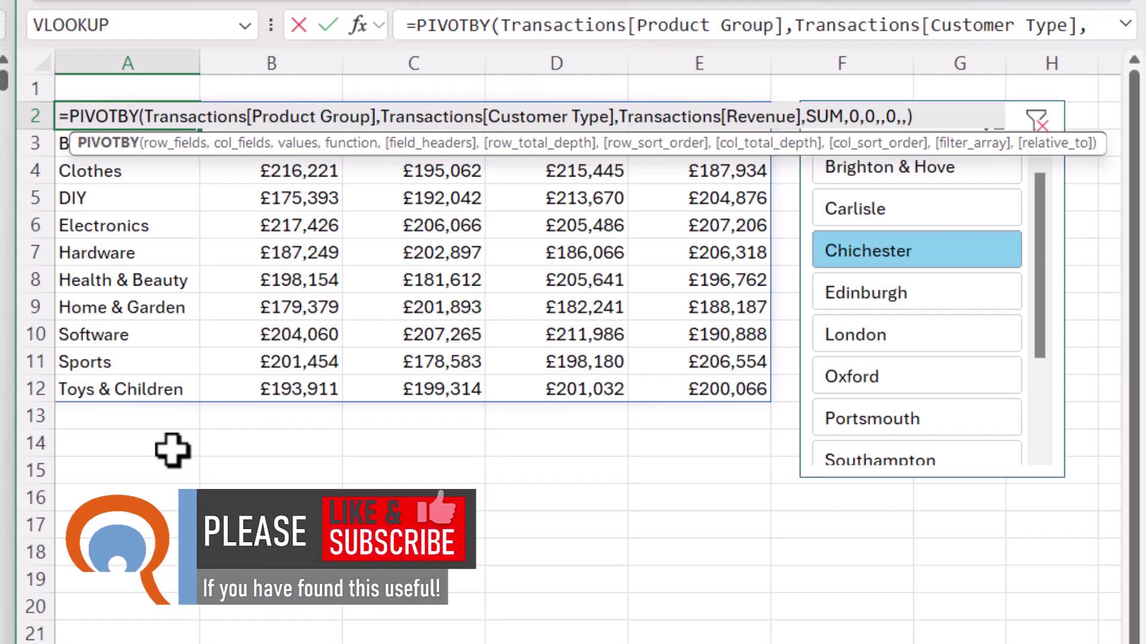
# Step: Leave the PIVOTBY formula unchanged by selecting A16, then clear the Branch slicer filter
pyautogui.click(137, 490)
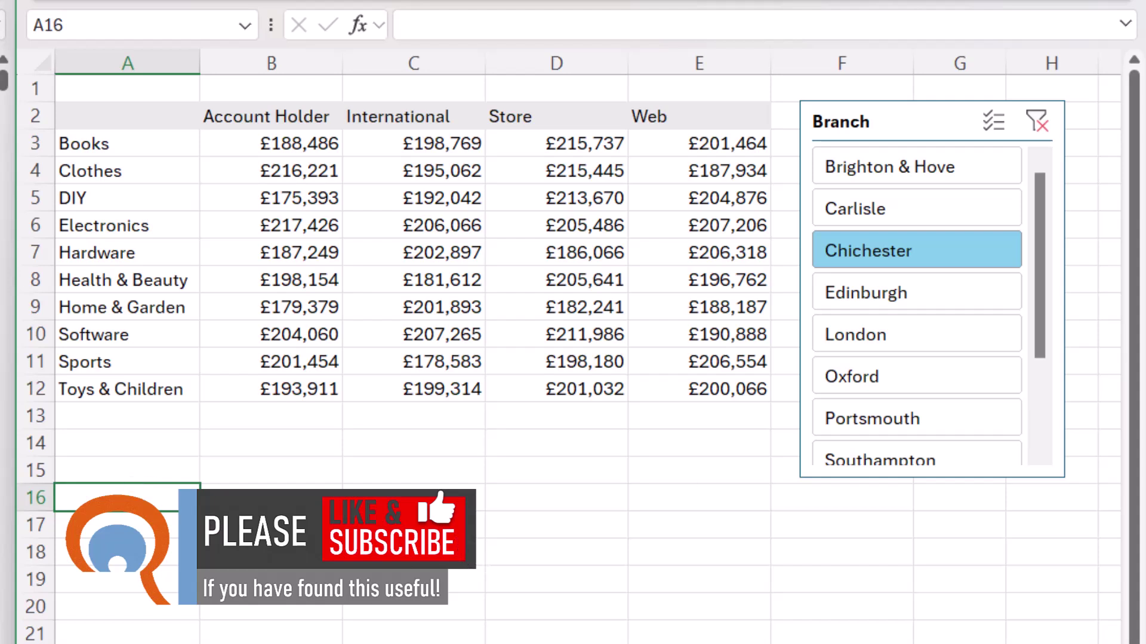
pyautogui.click(1049, 127)
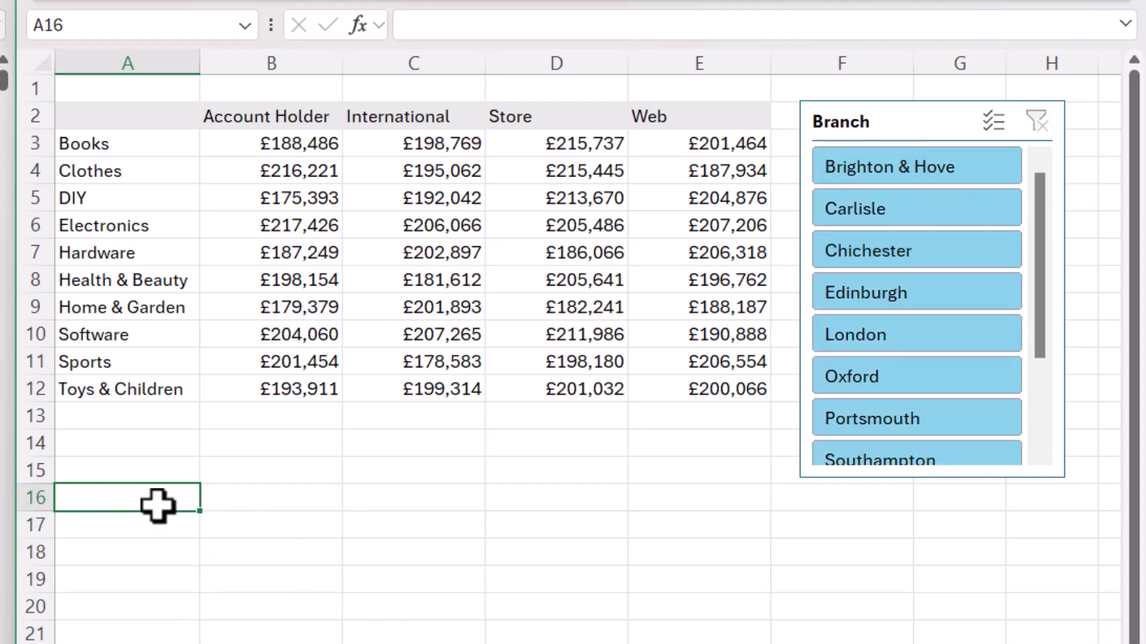
# Step: Enter =COUNTA over the Transactions Product Group column in A16, returning 15865
pyautogui.write('=counta')
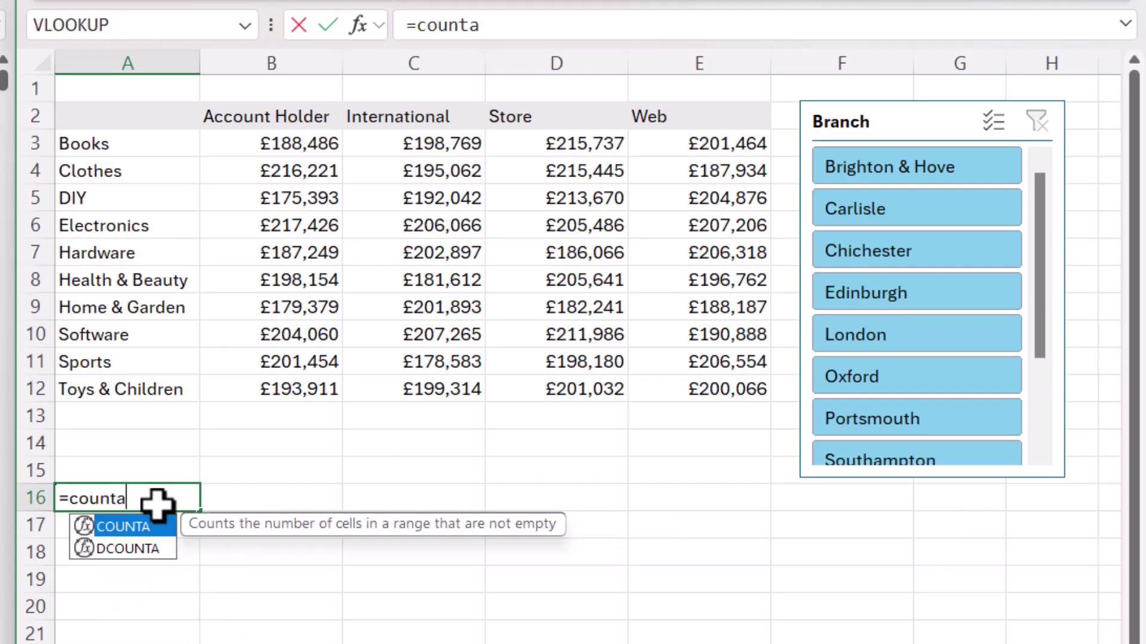
pyautogui.write('(')
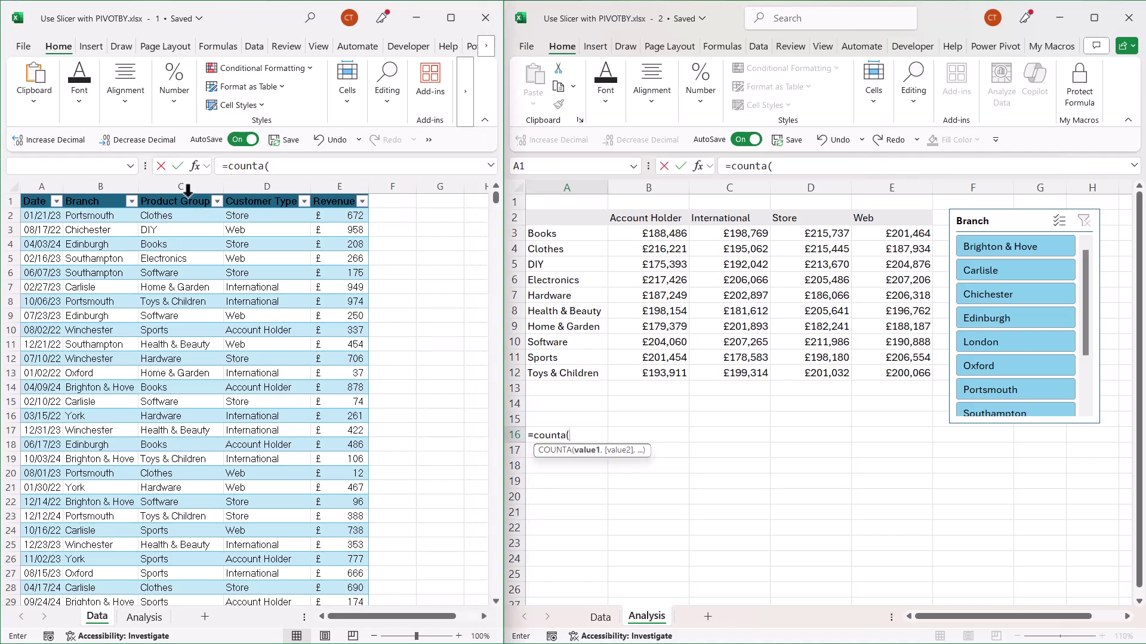
pyautogui.click(193, 195)
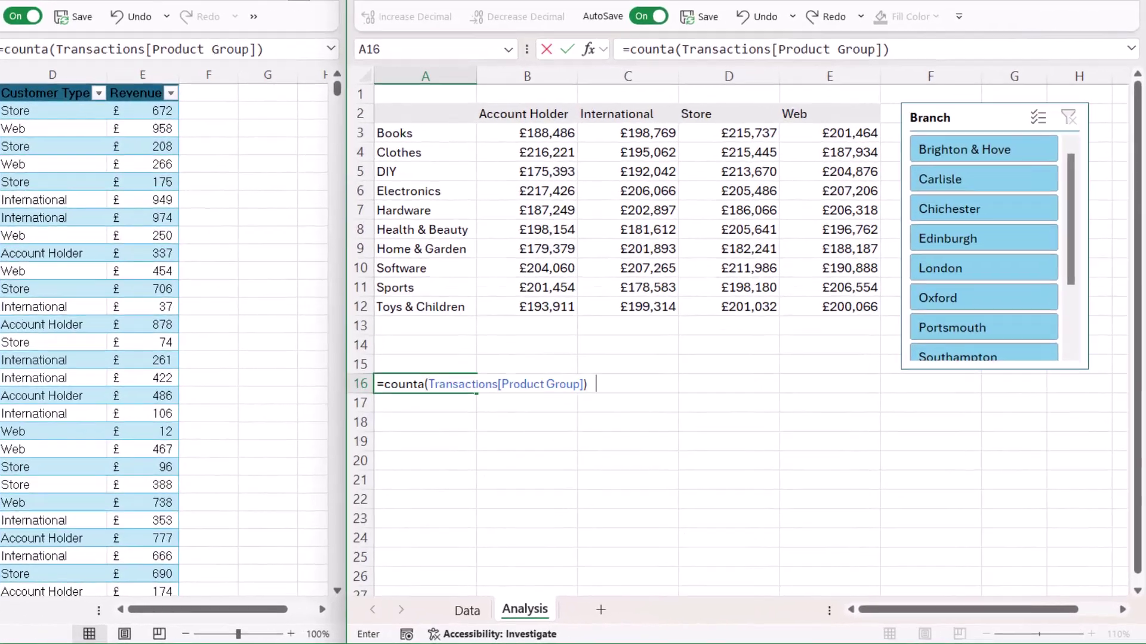
pyautogui.press('Return')
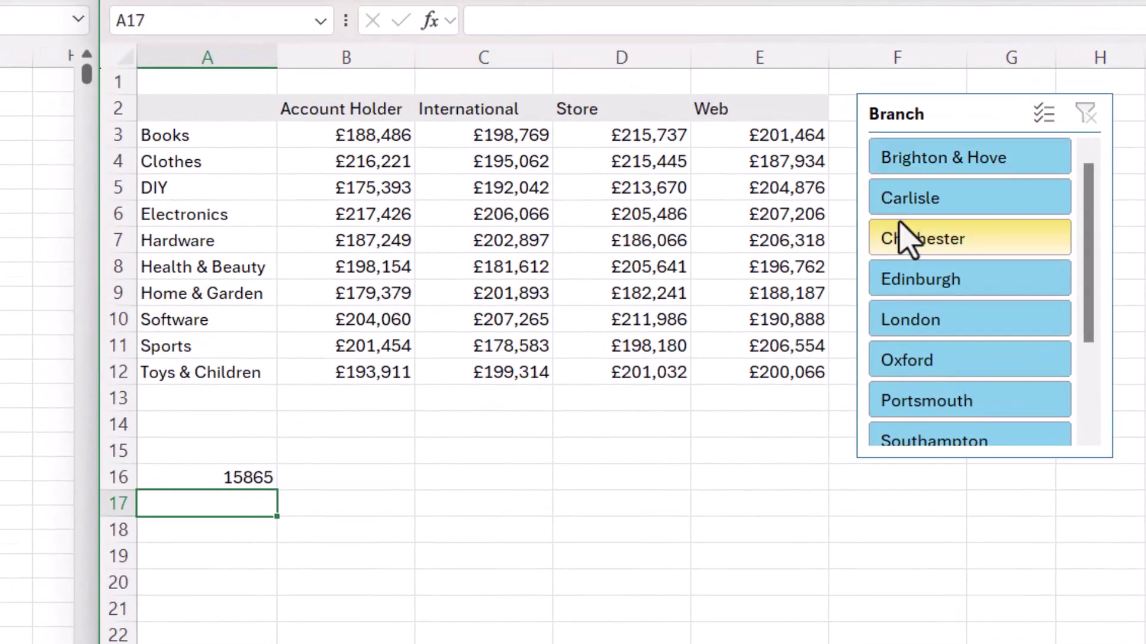
# Step: Try the Carlisle filter, clear it again, and delete the COUNTA formula from A16
pyautogui.click(905, 200)
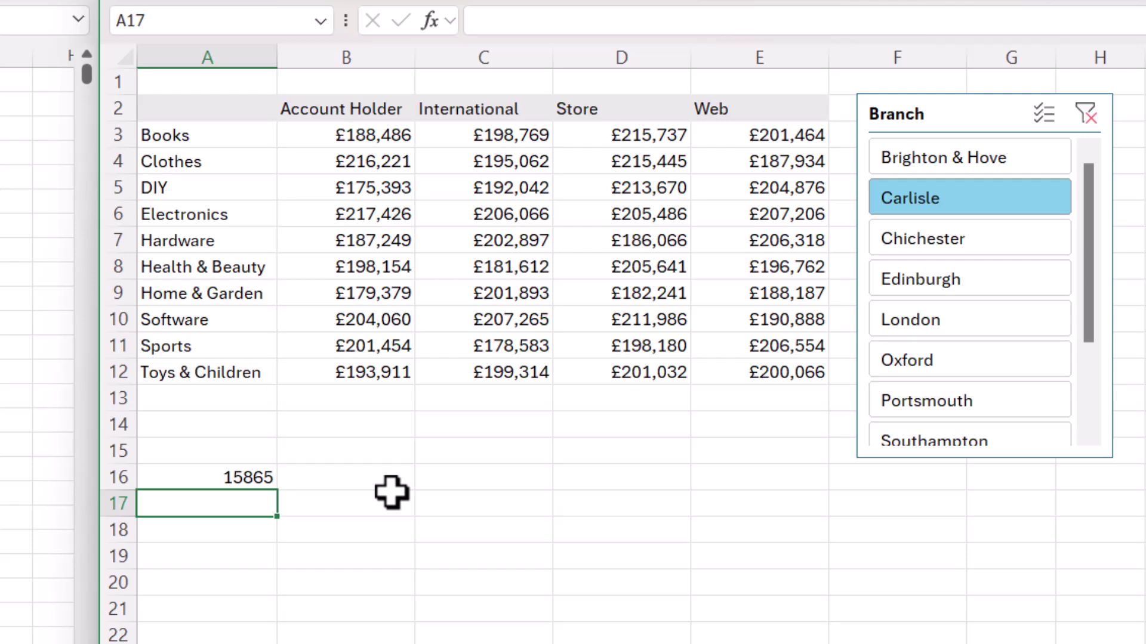
pyautogui.click(1085, 113)
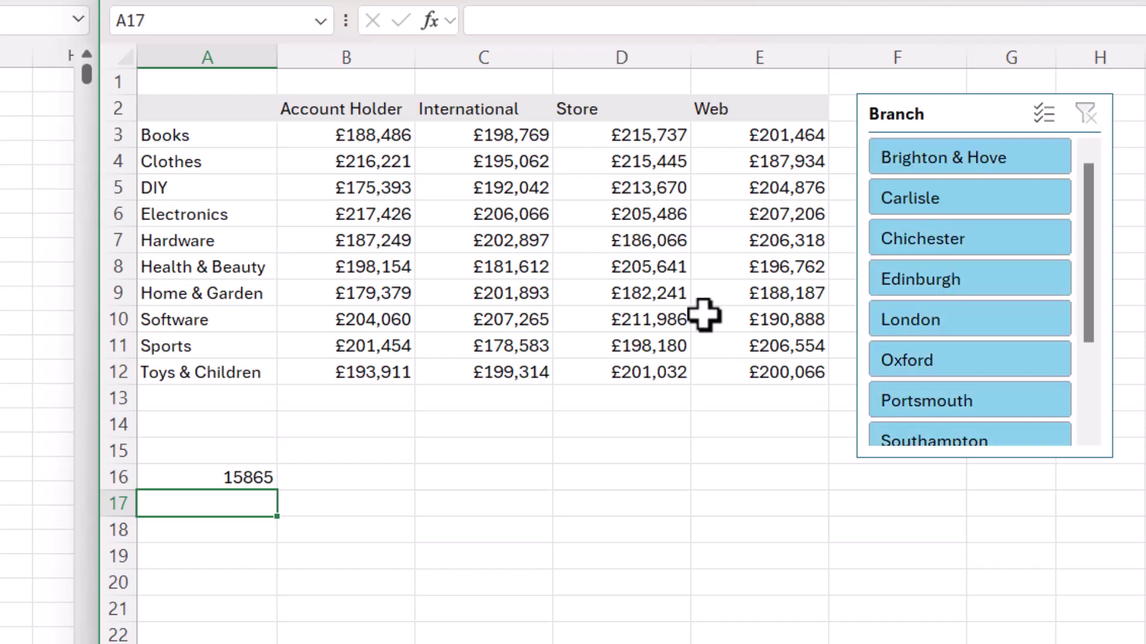
pyautogui.click(235, 476)
pyautogui.press('Delete')
# Step: Enter =SUBTOTAL(3, Product Group column) in A16 and filter to Chichester, showing 1651
pyautogui.write('=s')
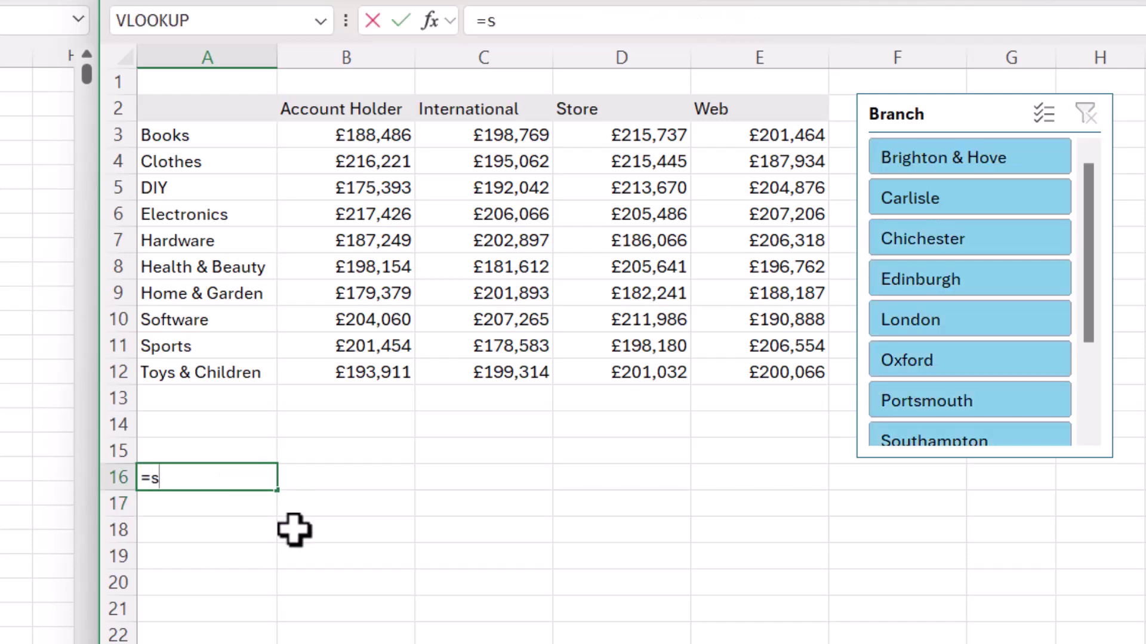
pyautogui.write('ubtotal(')
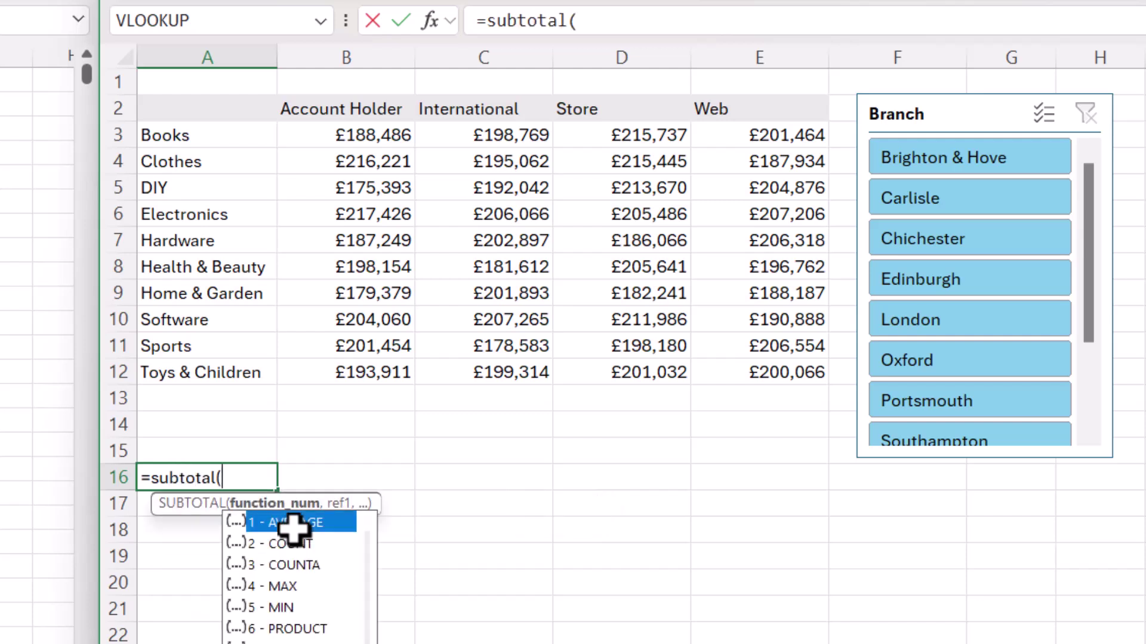
pyautogui.doubleClick(251, 564)
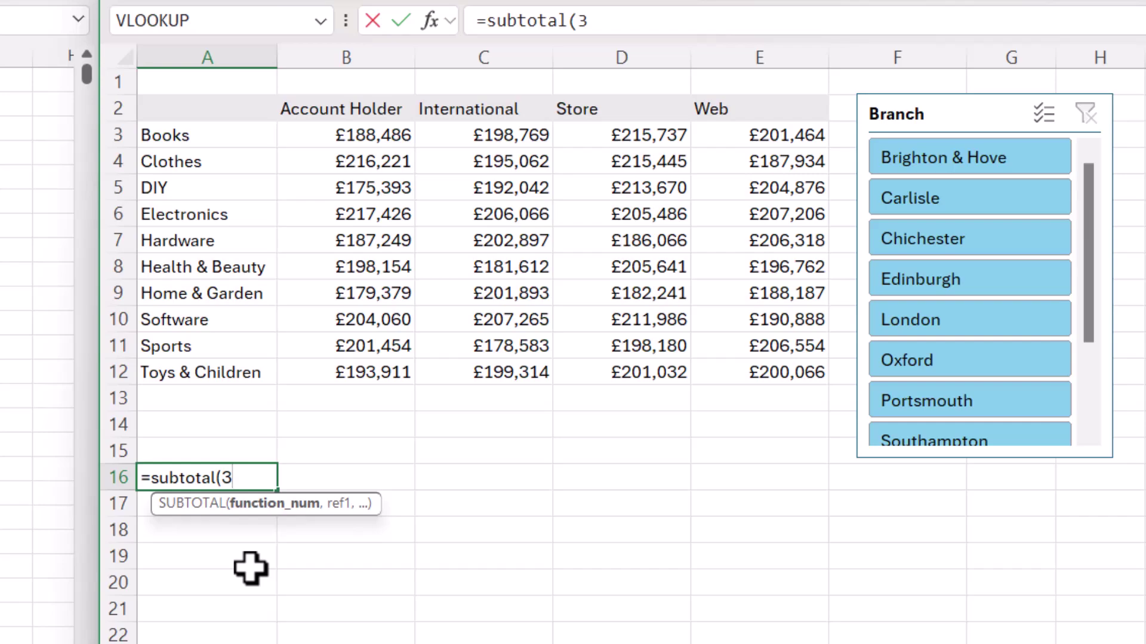
pyautogui.write(',')
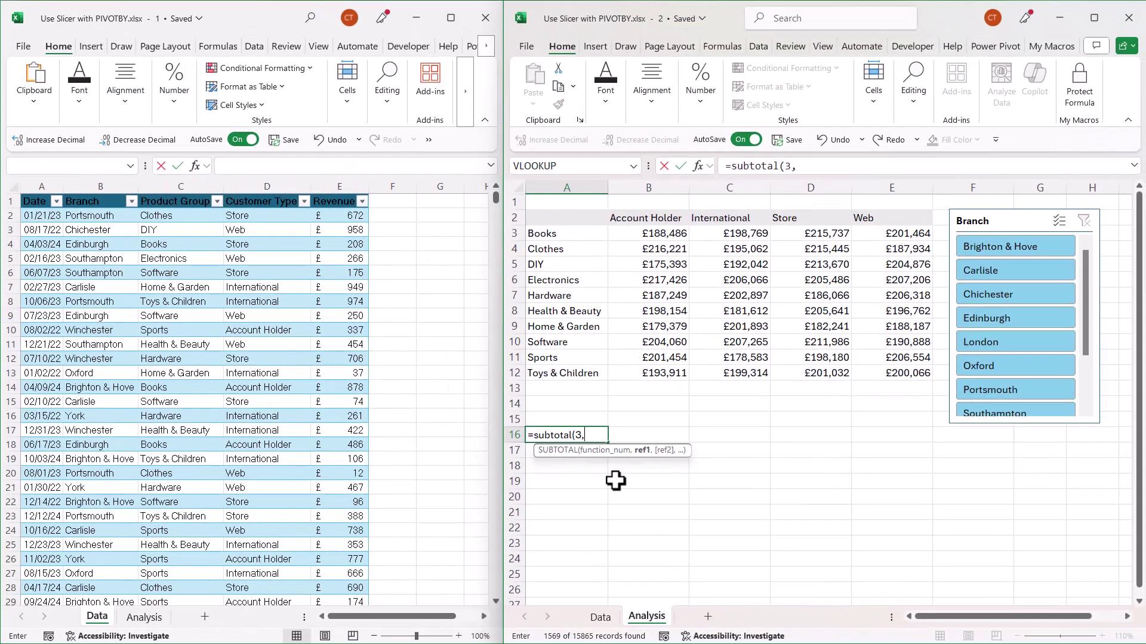
pyautogui.click(174, 202)
pyautogui.click(175, 196)
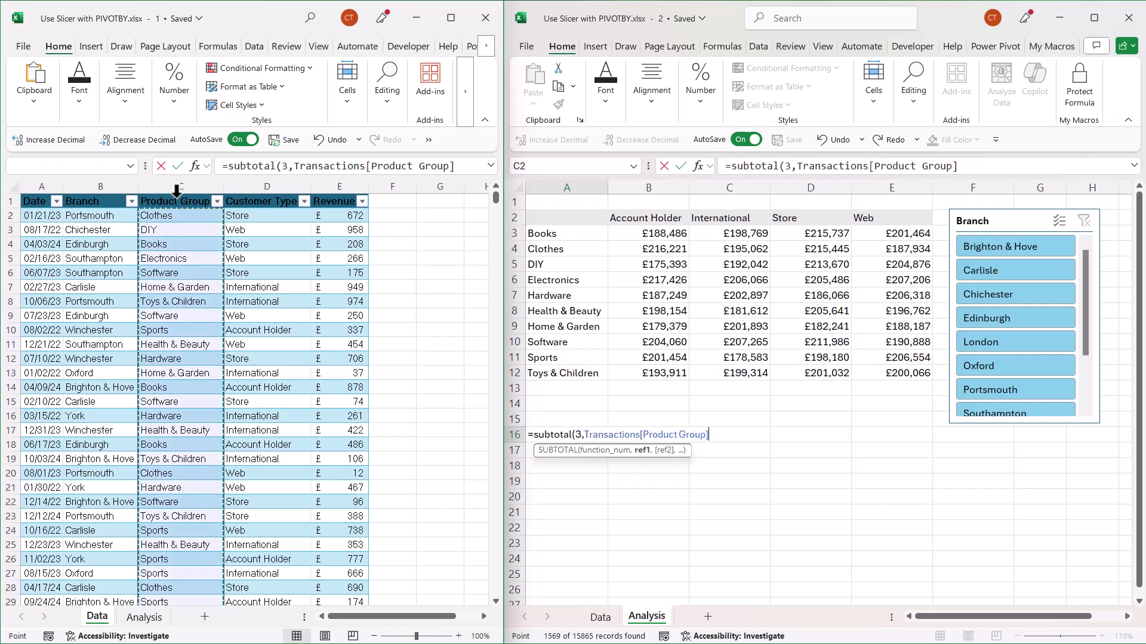
pyautogui.write(')')
pyautogui.press('Return')
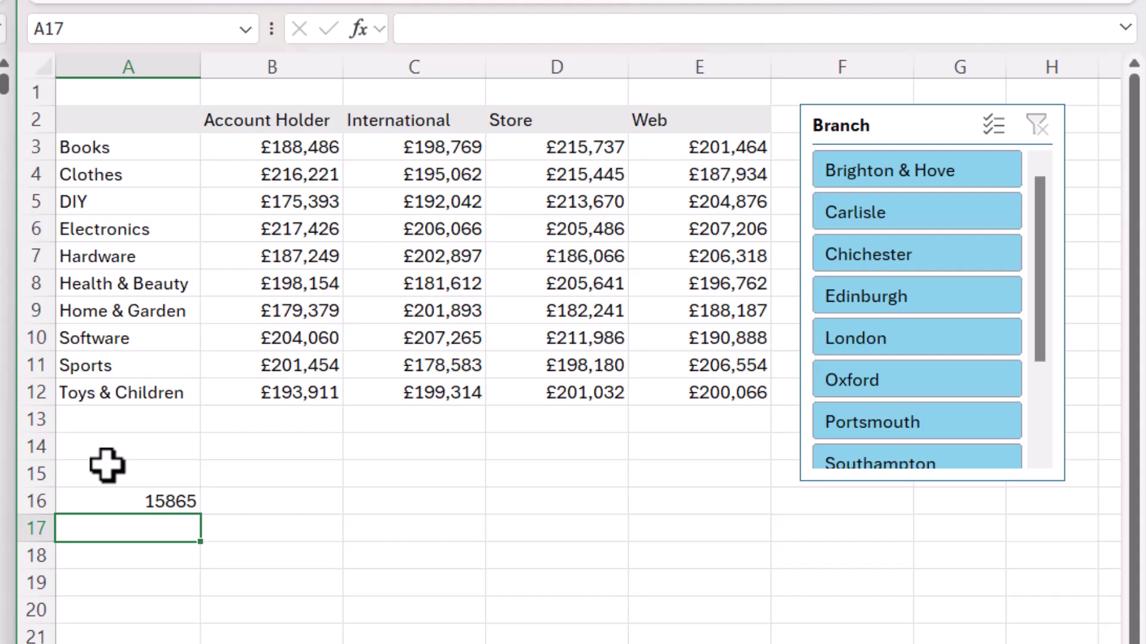
pyautogui.click(950, 262)
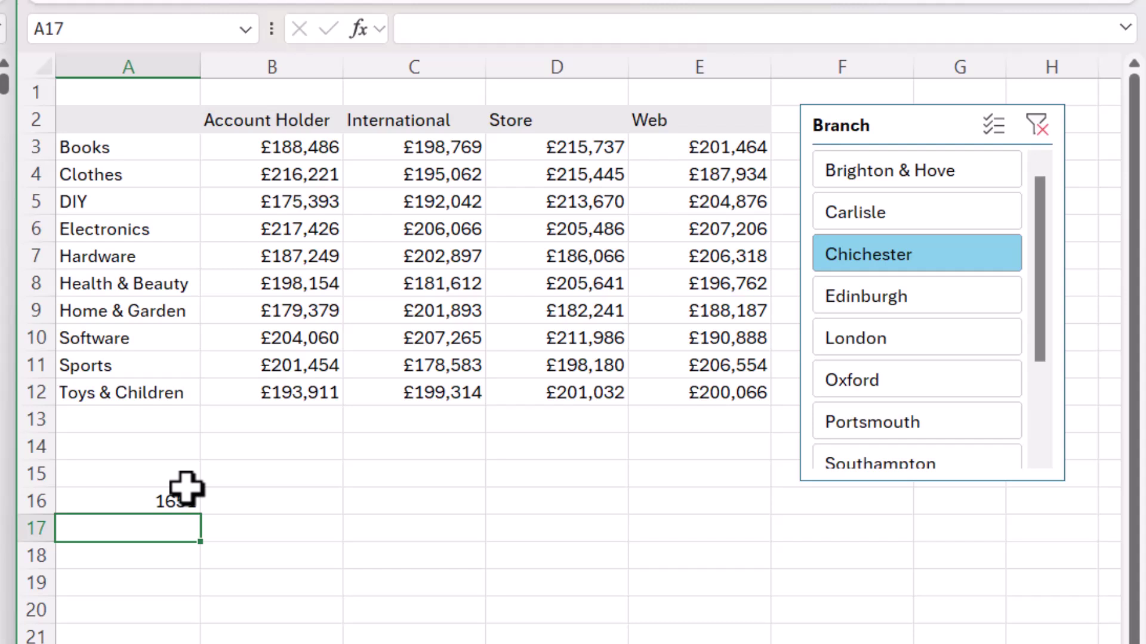
pyautogui.click(186, 495)
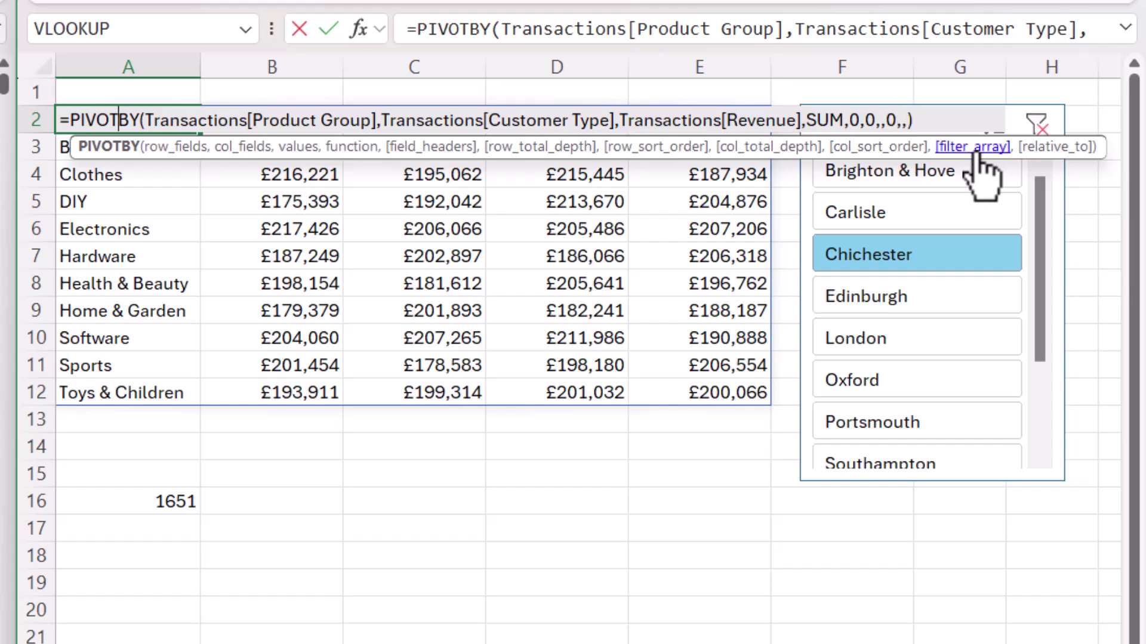
pyautogui.click(974, 149)
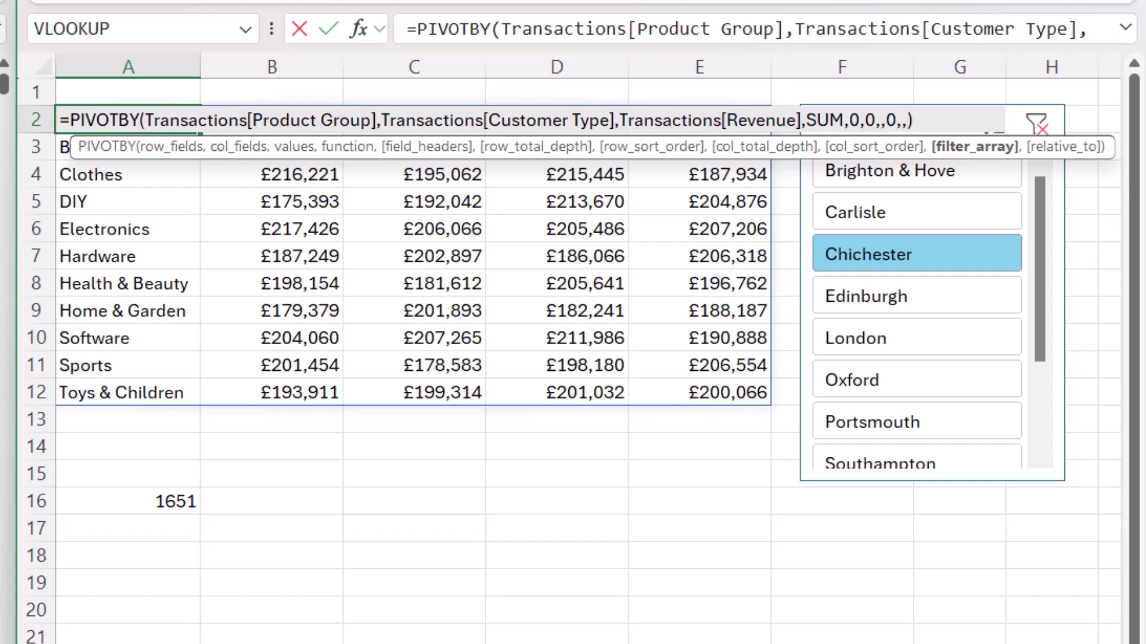
pyautogui.hotkey('ctrl', 'Return')
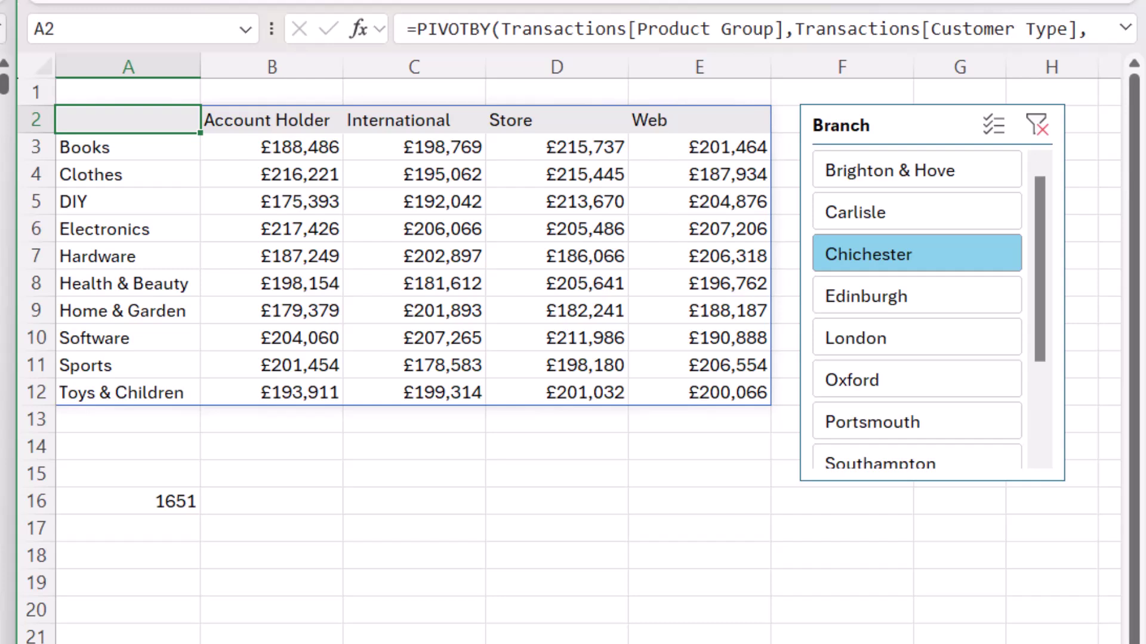
pyautogui.click(179, 501)
pyautogui.doubleClick(179, 501)
# Step: Leave A16 unchanged and enter =BYROW(Product Group column, COUNTA) in A17
pyautogui.click(71, 501)
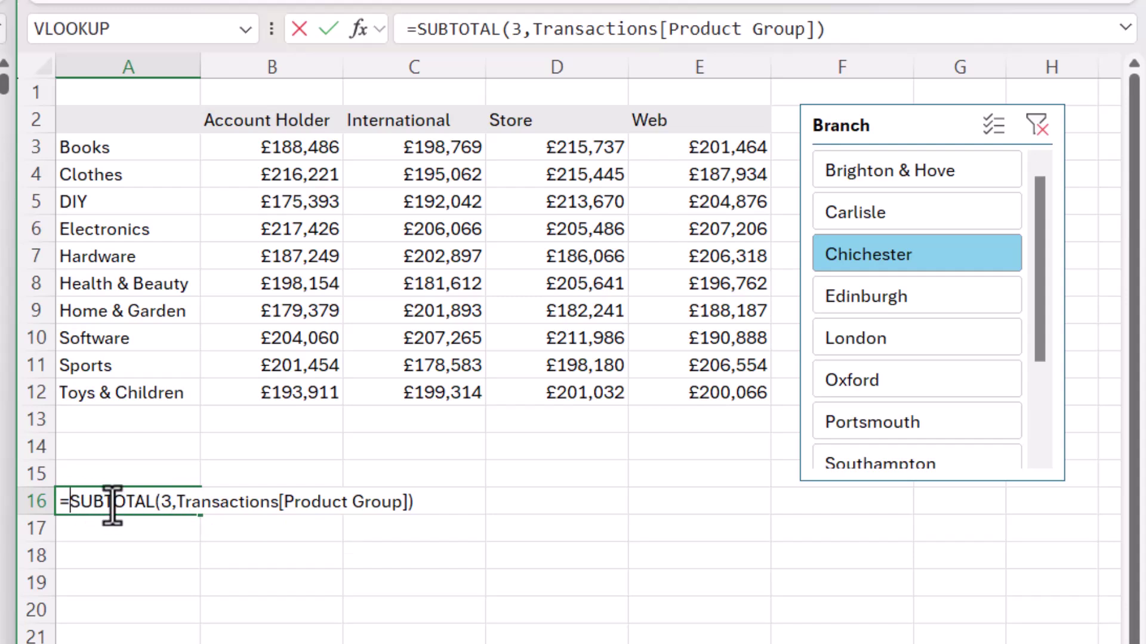
pyautogui.press('Escape')
pyautogui.click(159, 531)
pyautogui.write('=')
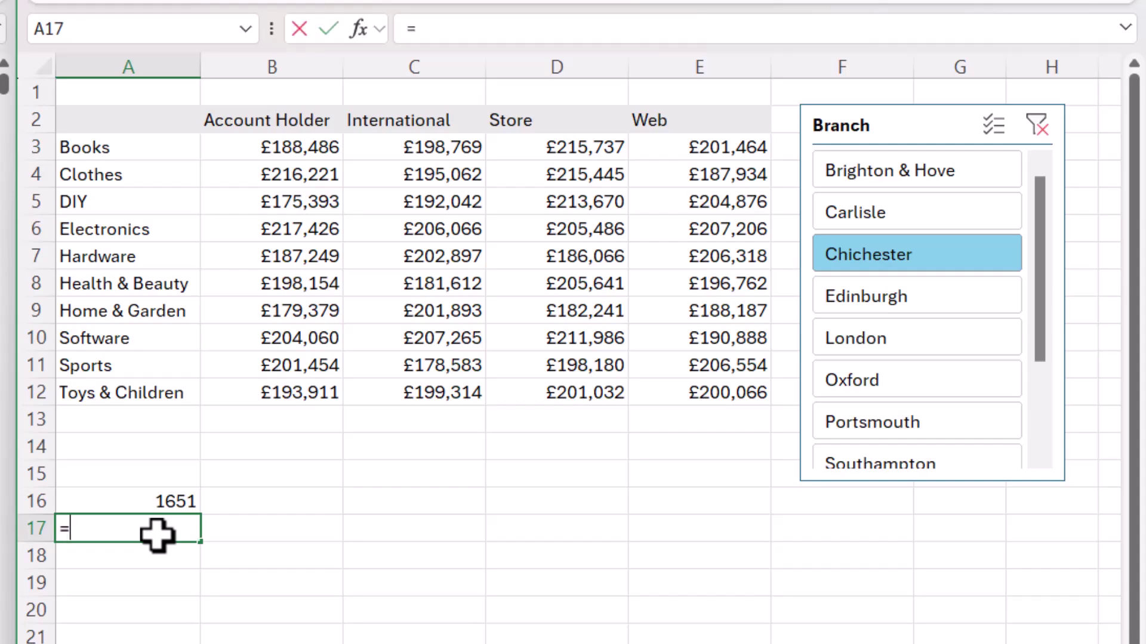
pyautogui.write('byrow')
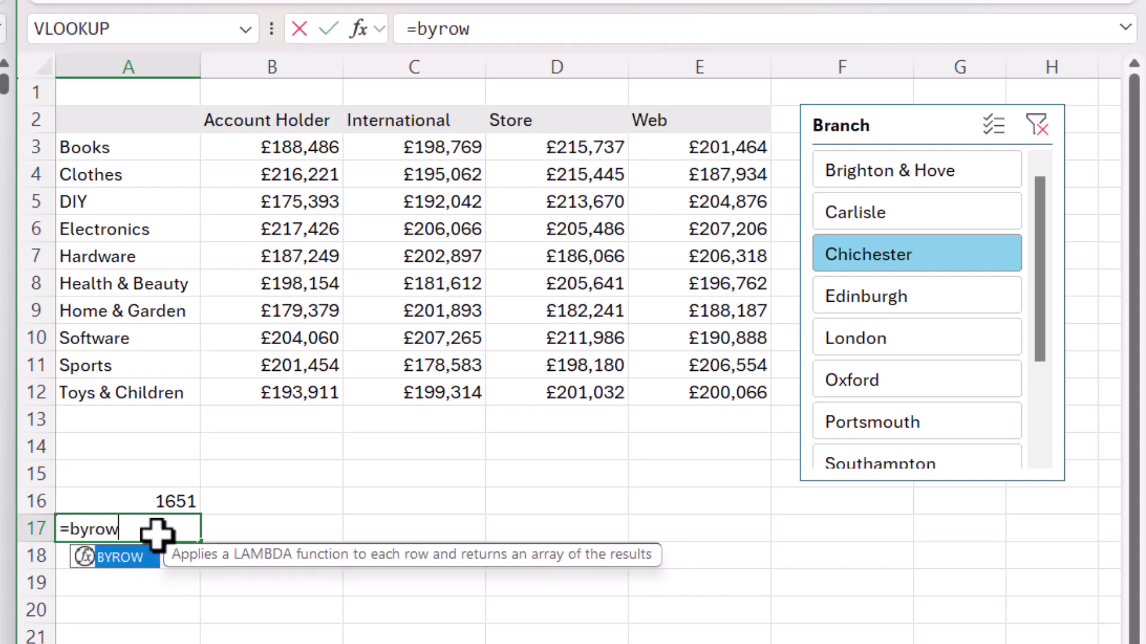
pyautogui.write('(')
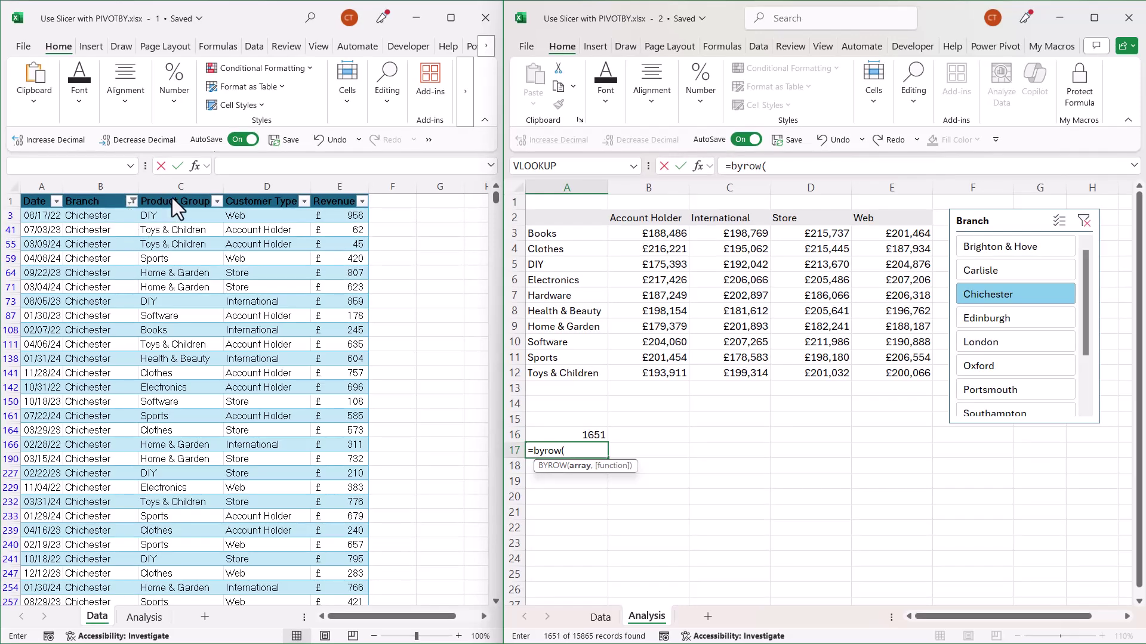
pyautogui.click(173, 196)
pyautogui.write(',')
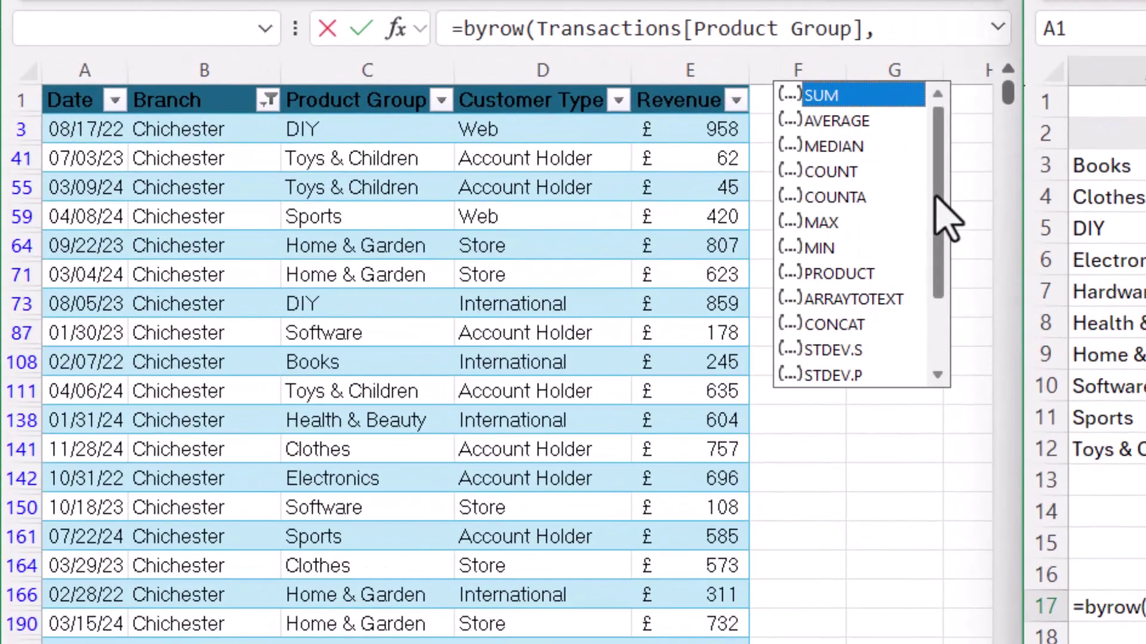
pyautogui.moveTo(936, 197)
pyautogui.mouseDown()
pyautogui.moveTo(935, 211)
pyautogui.moveTo(947, 205)
pyautogui.mouseUp()
pyautogui.doubleClick(868, 197)
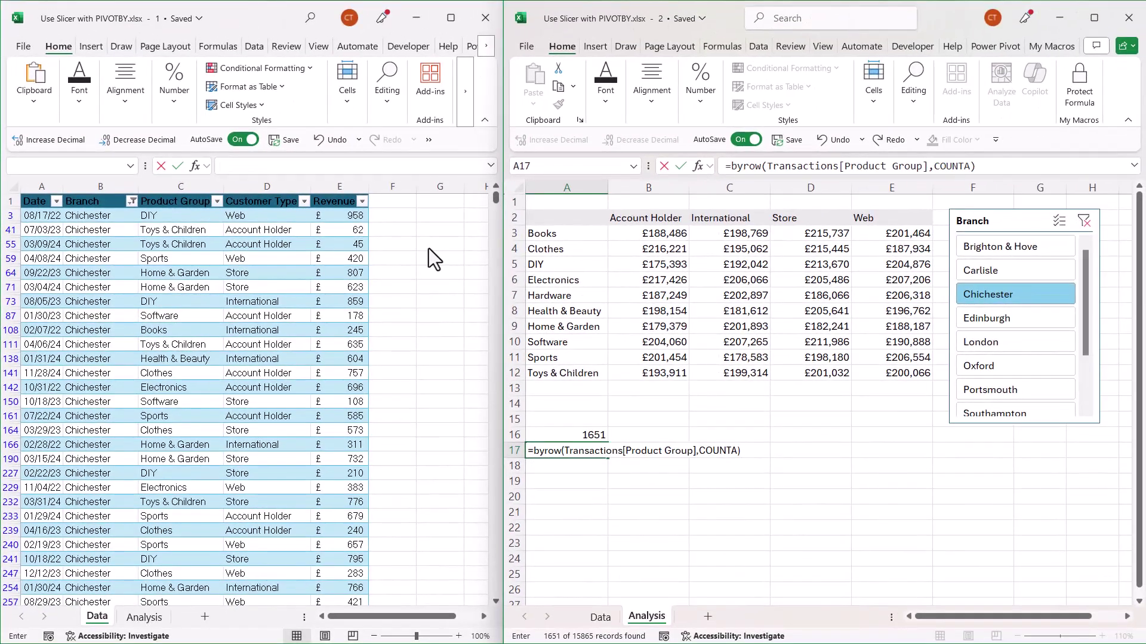
pyautogui.press('Return')
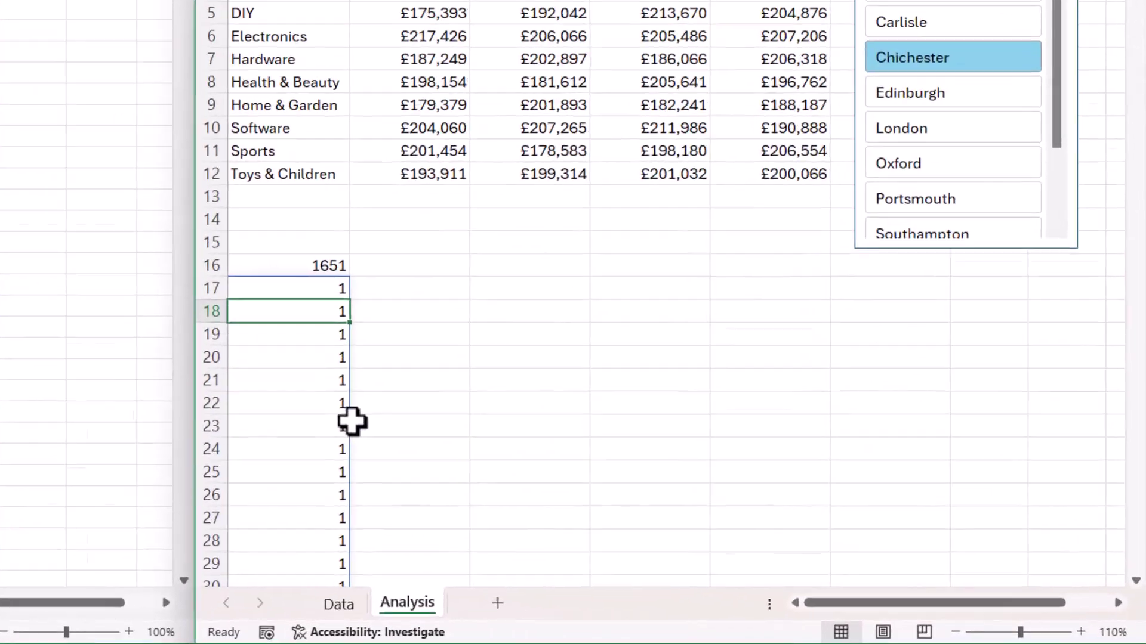
# Step: Enter =SUM(A17#) in B16 to total the spilled 1s, giving £15,865
pyautogui.scroll(1, 336, 260)
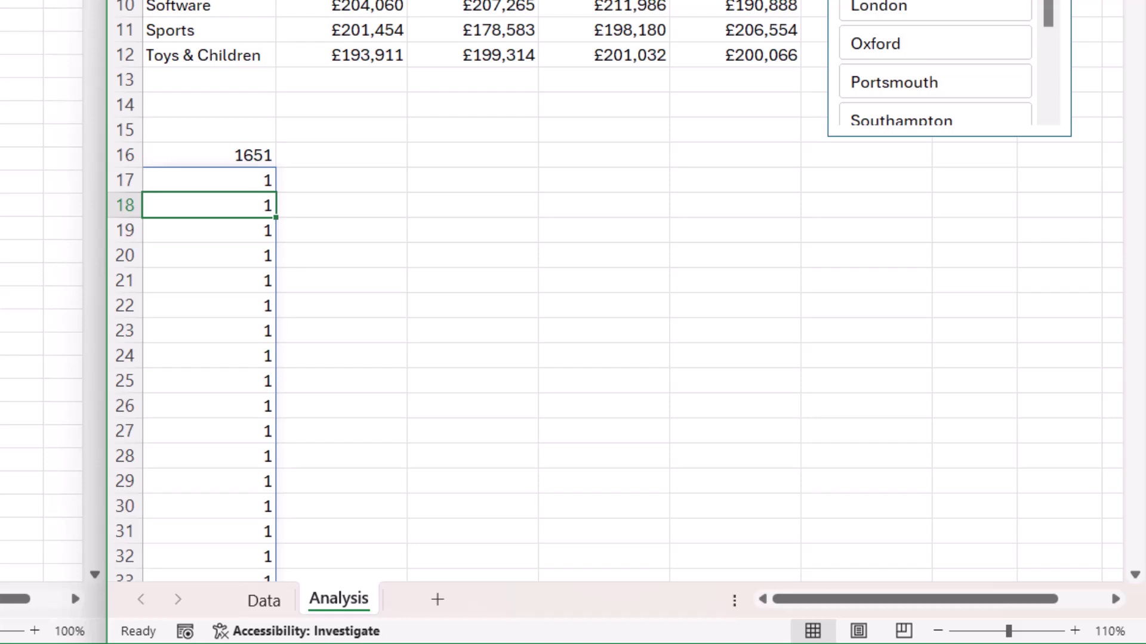
pyautogui.scroll(2, 597, 299)
pyautogui.click(341, 306)
pyautogui.write('=sum(')
pyautogui.click(248, 327)
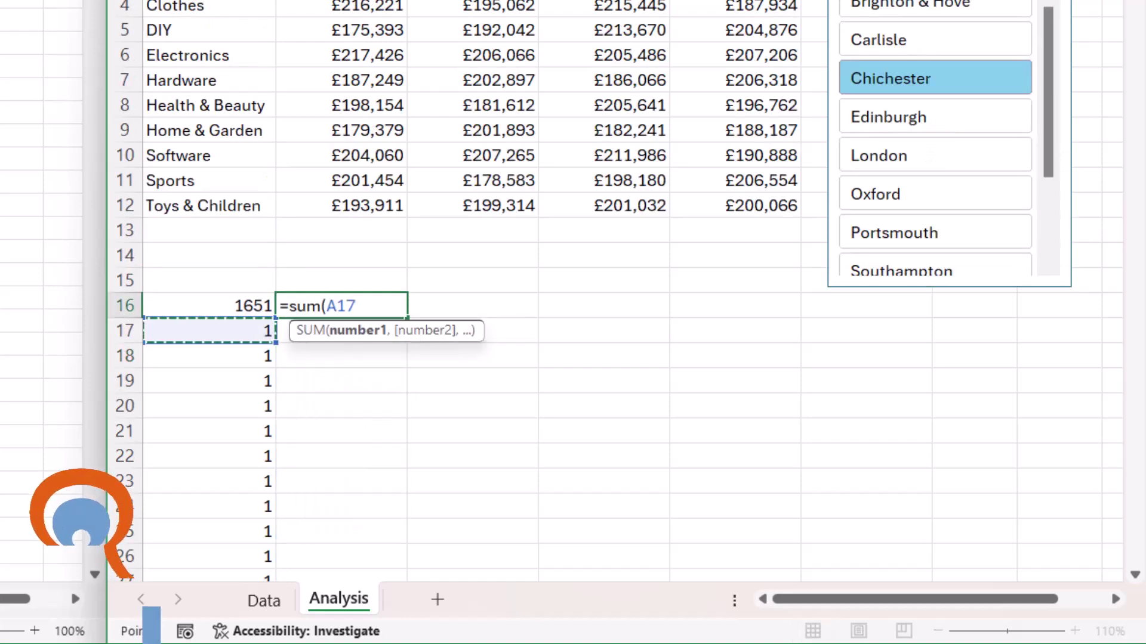
pyautogui.write('#)')
pyautogui.press('Return')
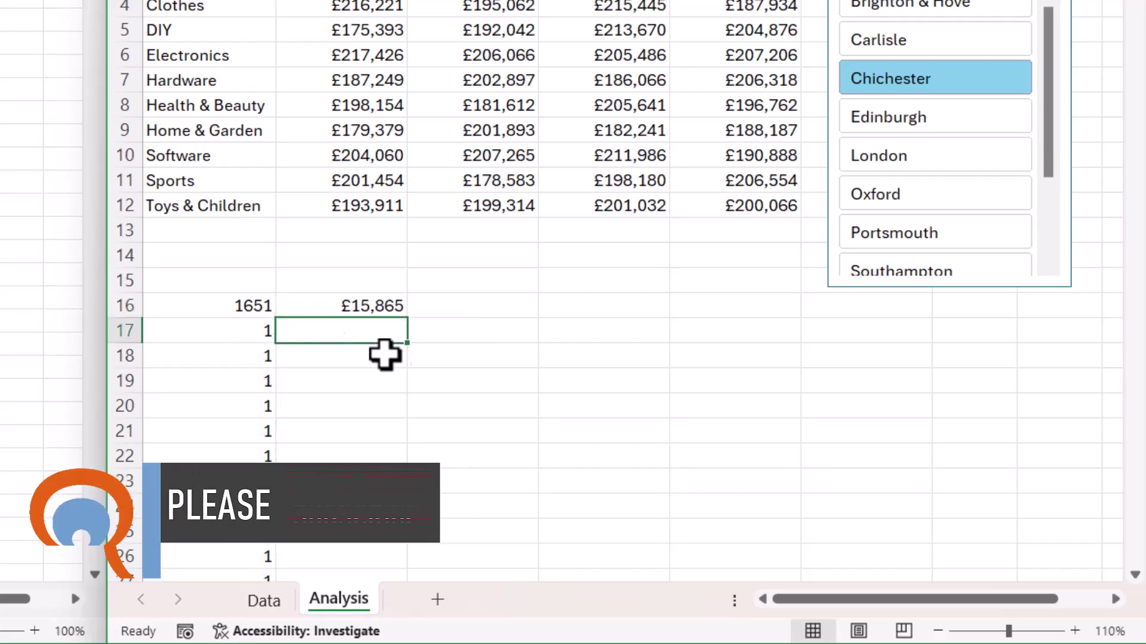
pyautogui.click(374, 307)
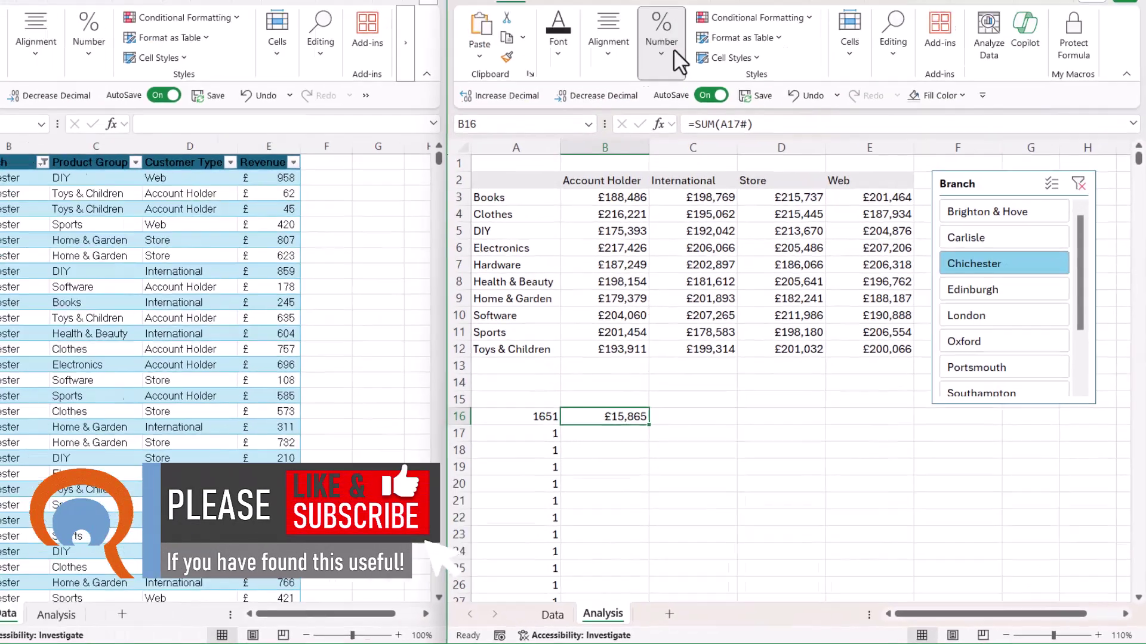
# Step: Format B16 as General so the total shows 15865
pyautogui.click(673, 50)
pyautogui.click(757, 95)
pyautogui.click(722, 113)
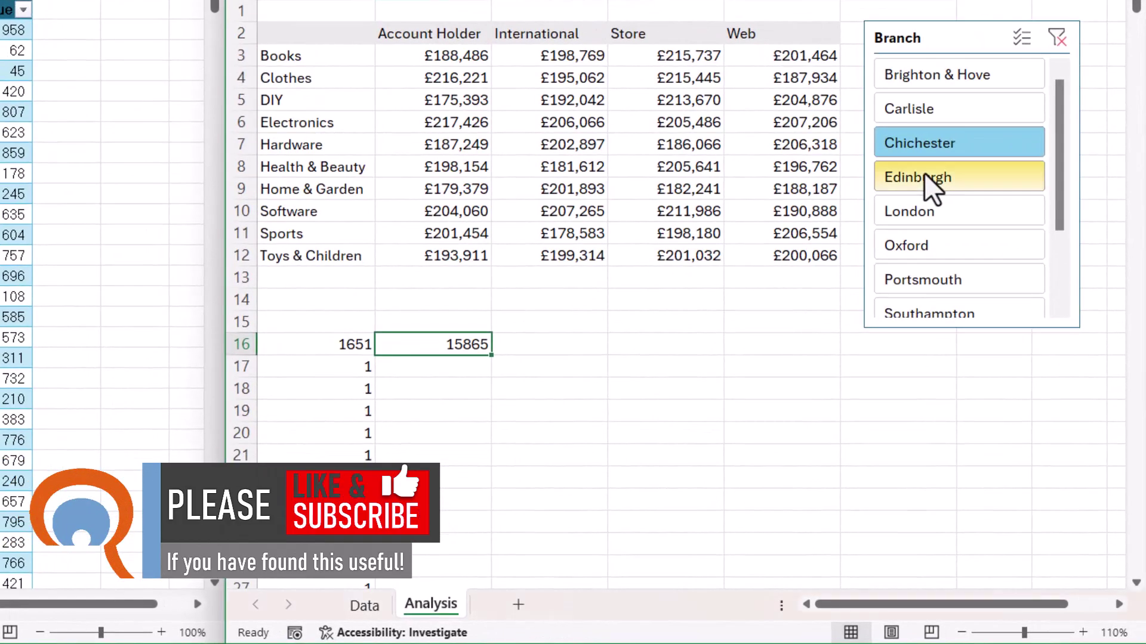
# Step: Switch the slicer to Edinburgh, London, then Chichester, and open A16's SUBTOTAL formula
pyautogui.click(922, 185)
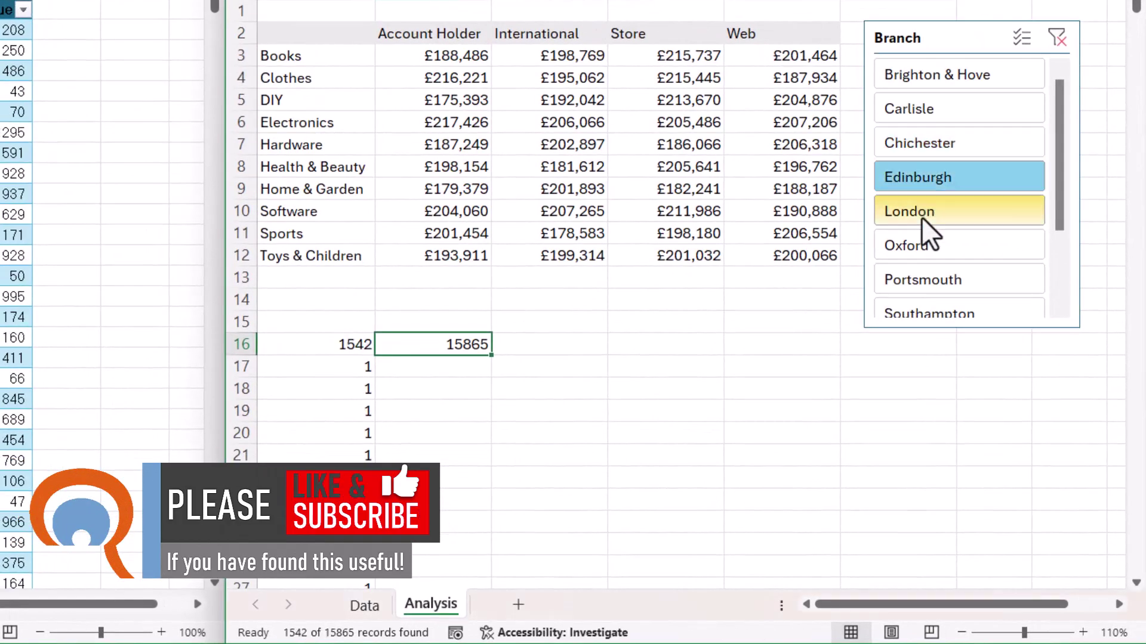
pyautogui.click(921, 218)
pyautogui.click(927, 146)
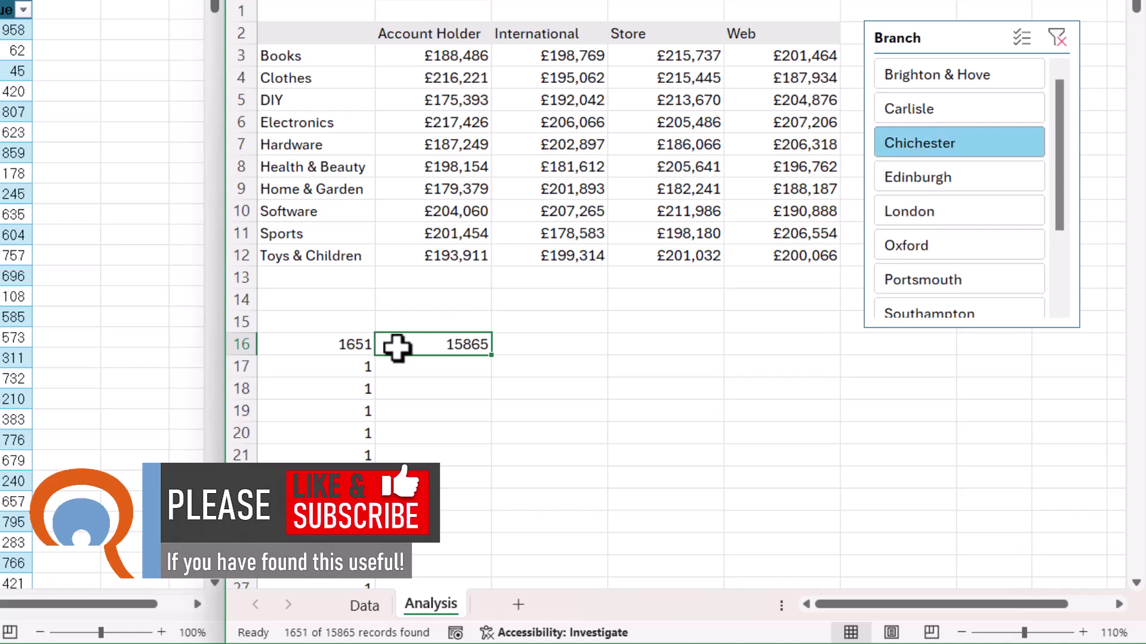
pyautogui.doubleClick(344, 346)
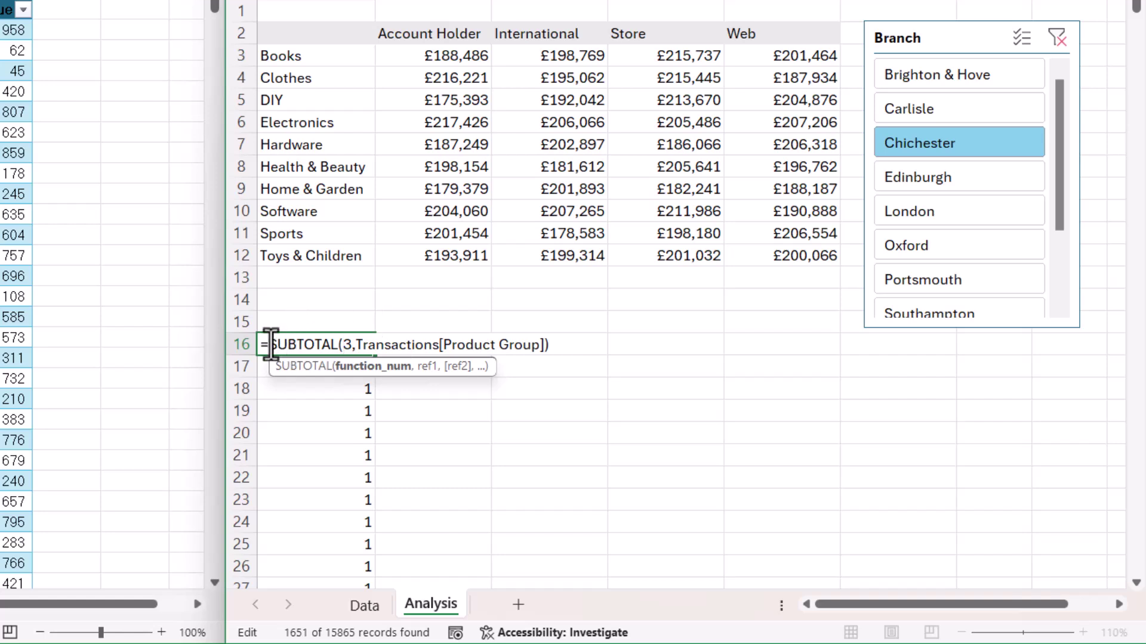
# Step: Confirm A16, then reopen A17's BYROW formula and delete COUNTA from it
pyautogui.press('Return')
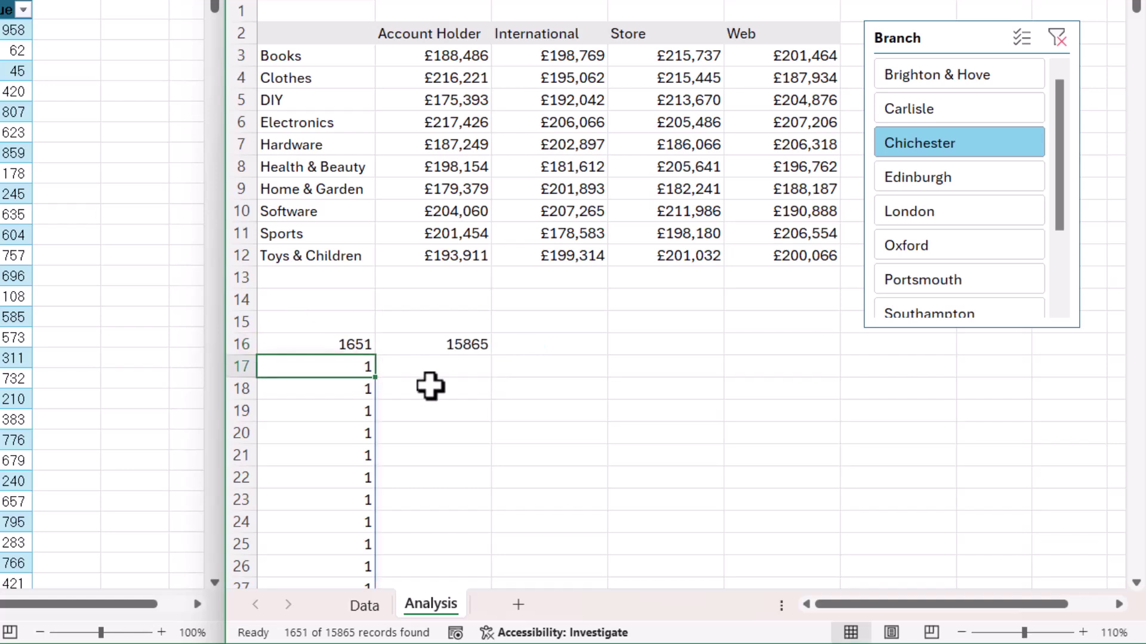
pyautogui.doubleClick(352, 366)
pyautogui.moveTo(515, 366); pyautogui.dragTo(571, 367)
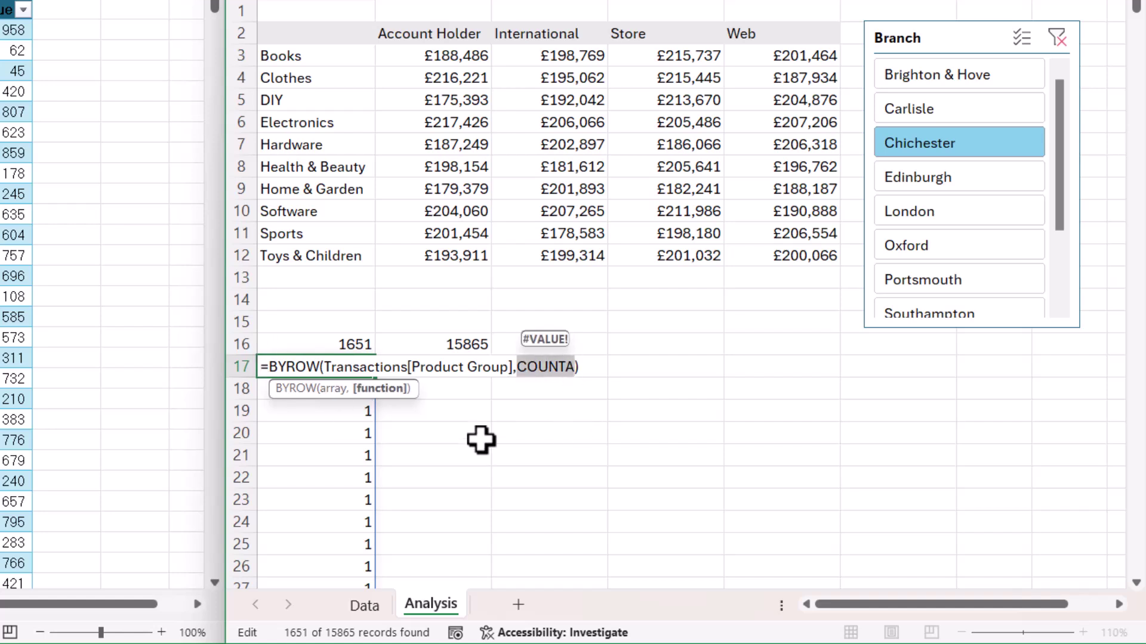
pyautogui.press('BackSpace')
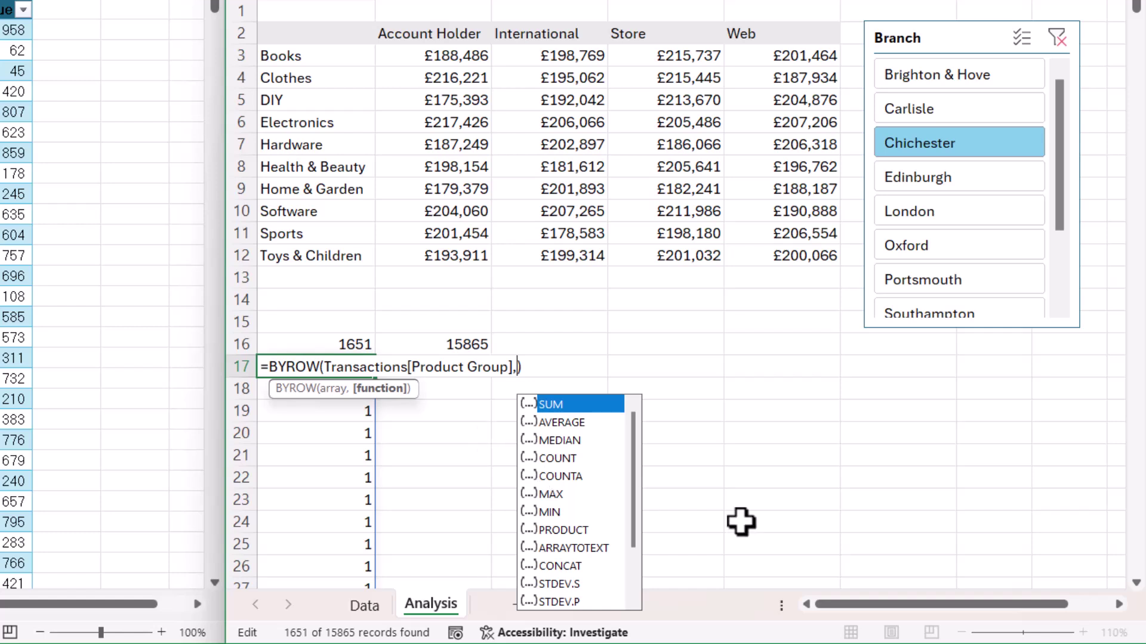
pyautogui.scroll(-2, 632, 464)
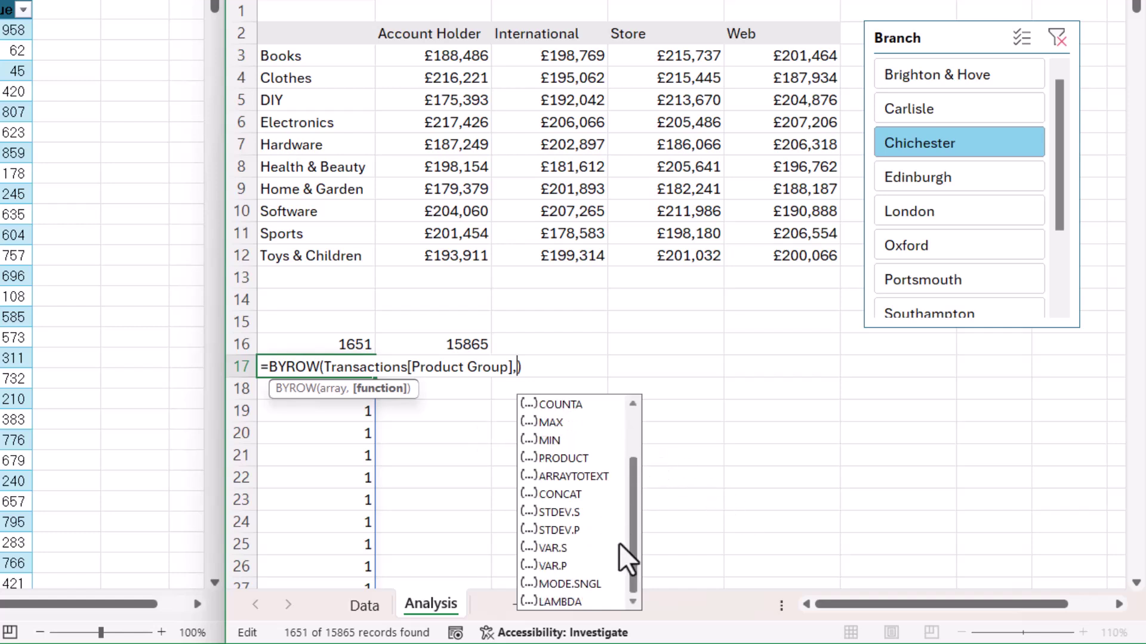
pyautogui.scroll(2, 629, 434)
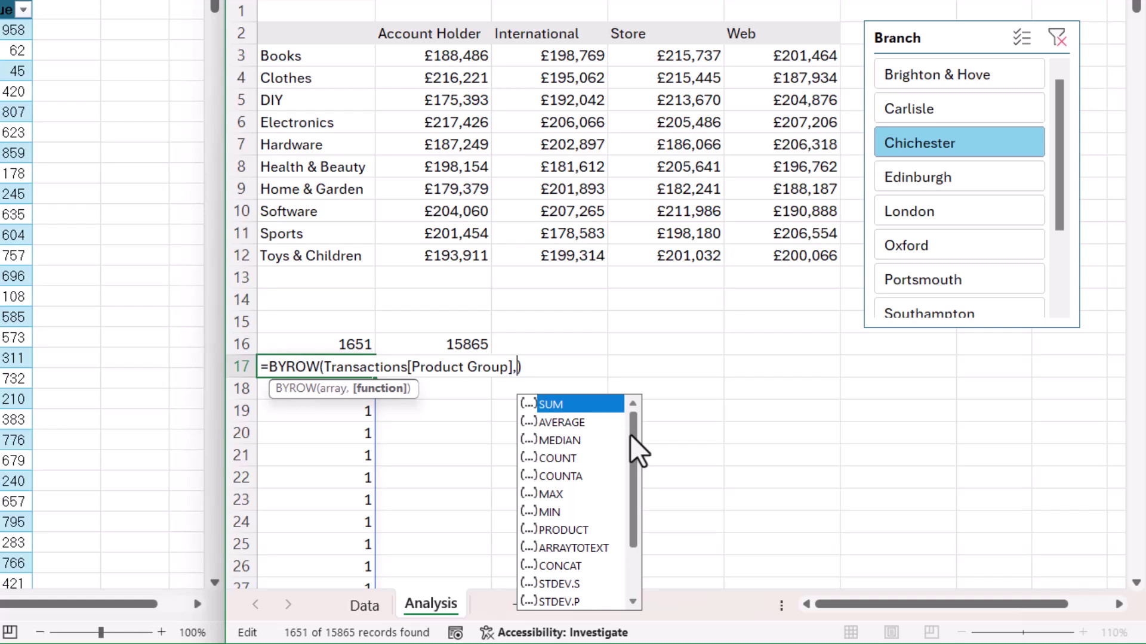
pyautogui.scroll(-2, 634, 499)
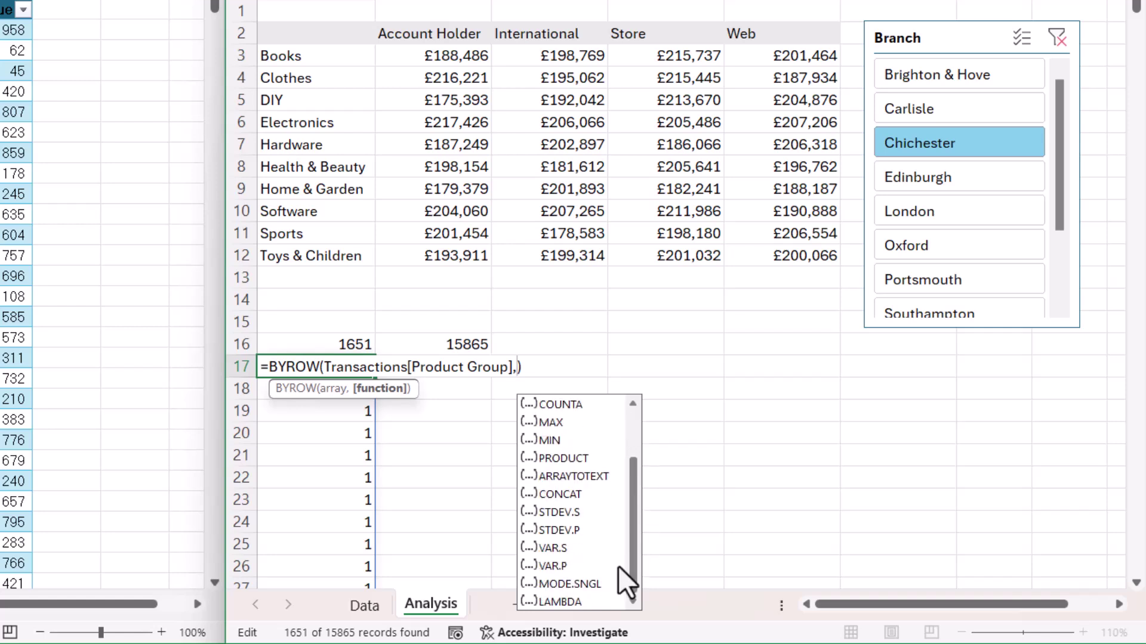
# Step: Use LAMBDA(tr,SUBTOTAL(3,tr)) as BYROW's function so A17 flags visible rows, totalling 1651
pyautogui.doubleClick(559, 602)
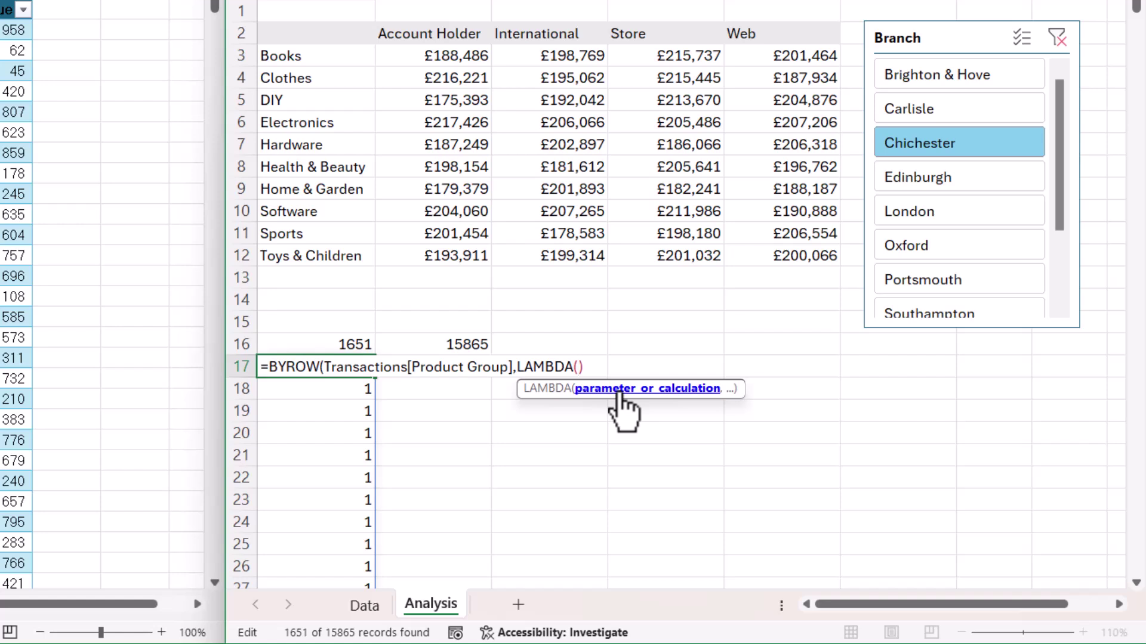
pyautogui.write('tr,')
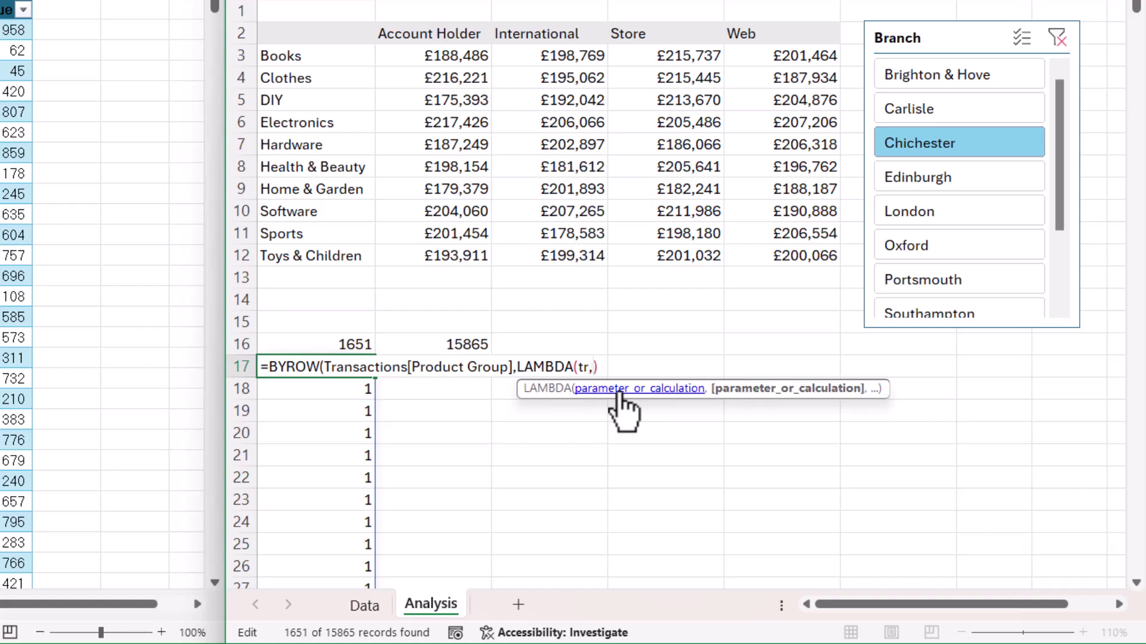
pyautogui.write('su')
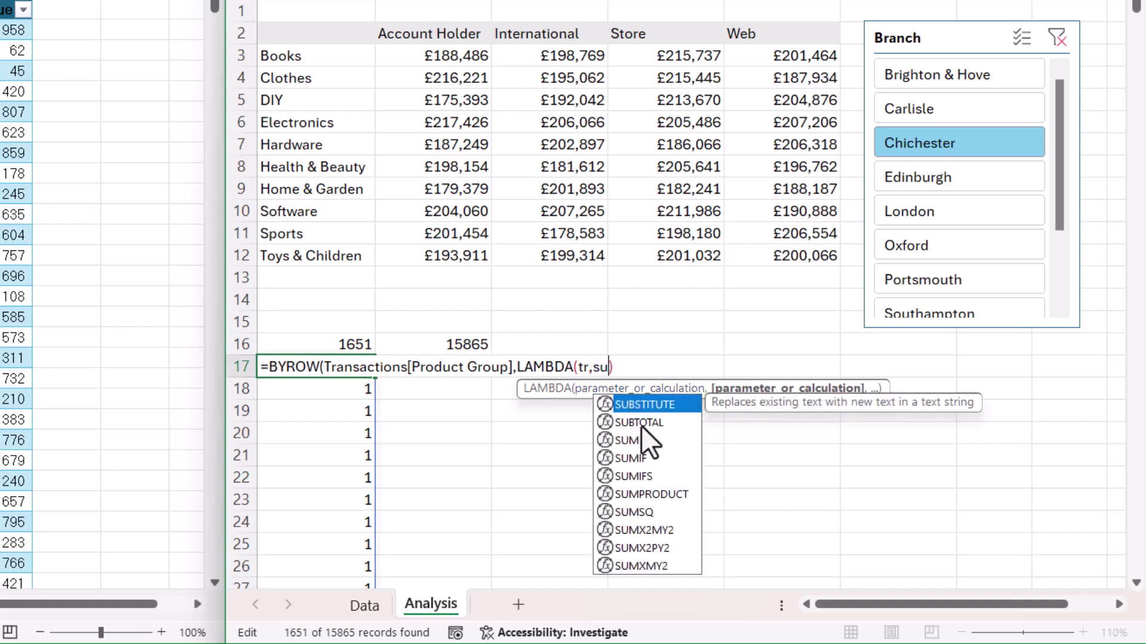
pyautogui.doubleClick(641, 424)
pyautogui.write('3')
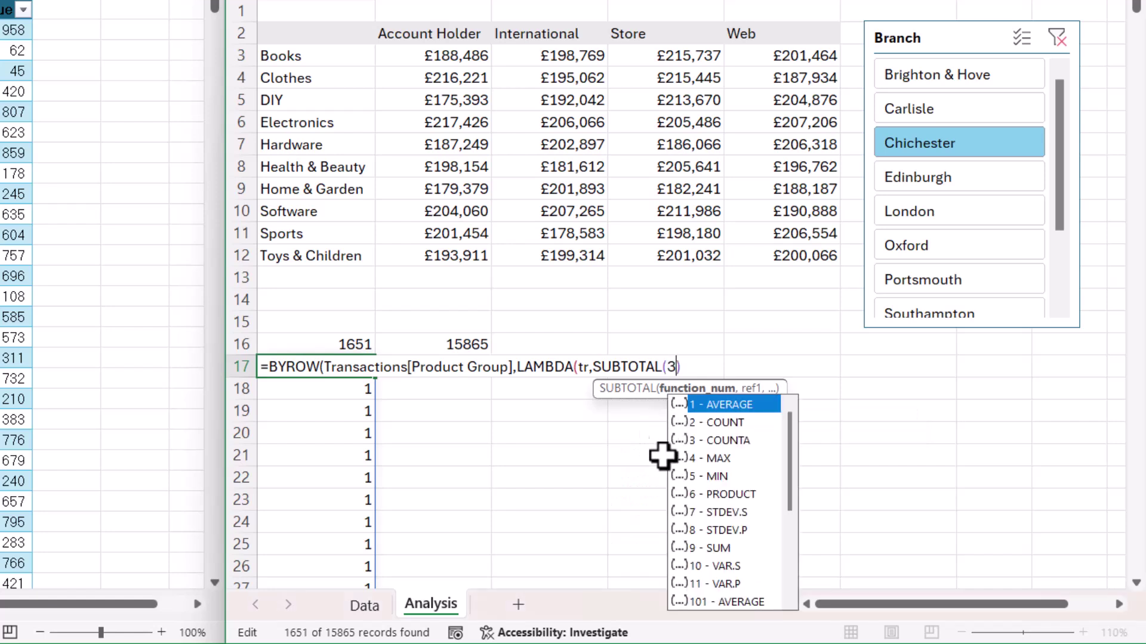
pyautogui.press('Escape')
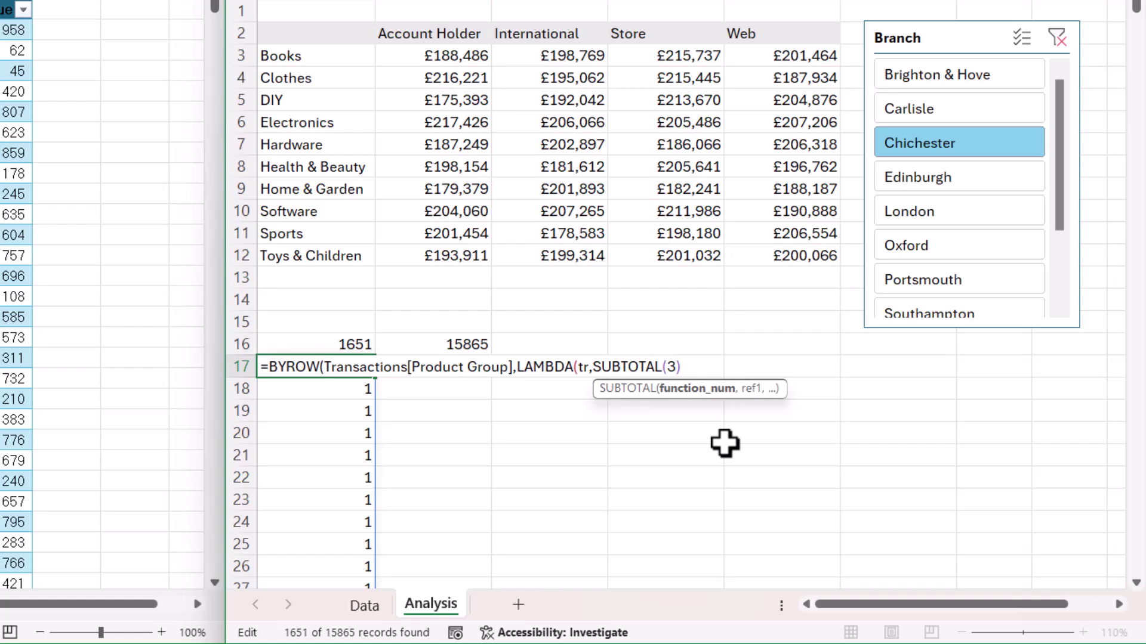
pyautogui.write(',')
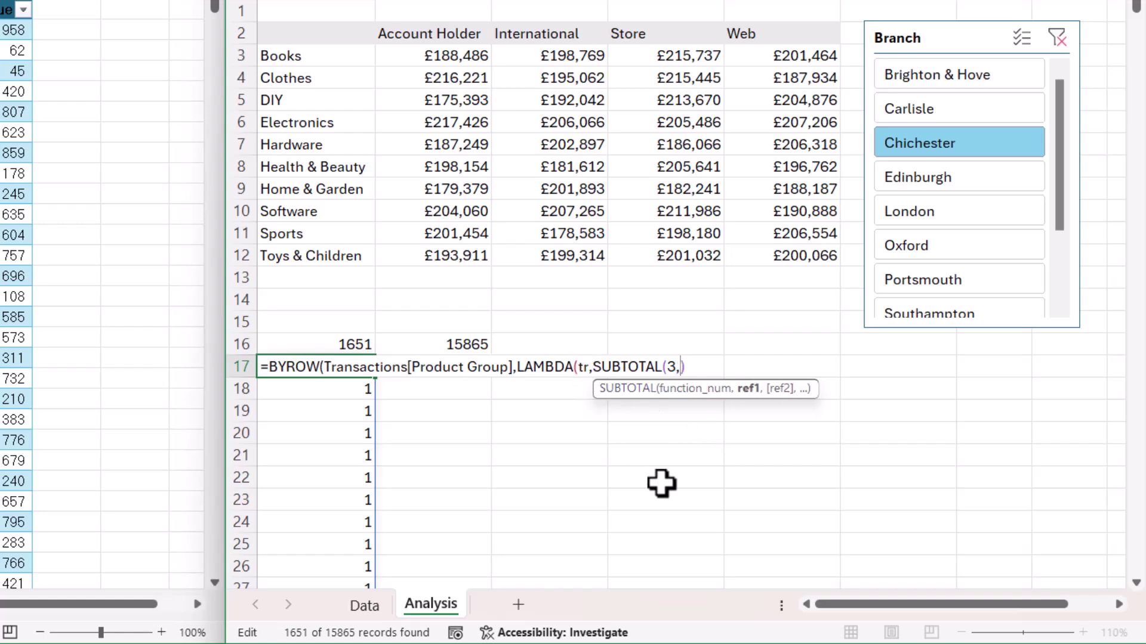
pyautogui.write('tr')
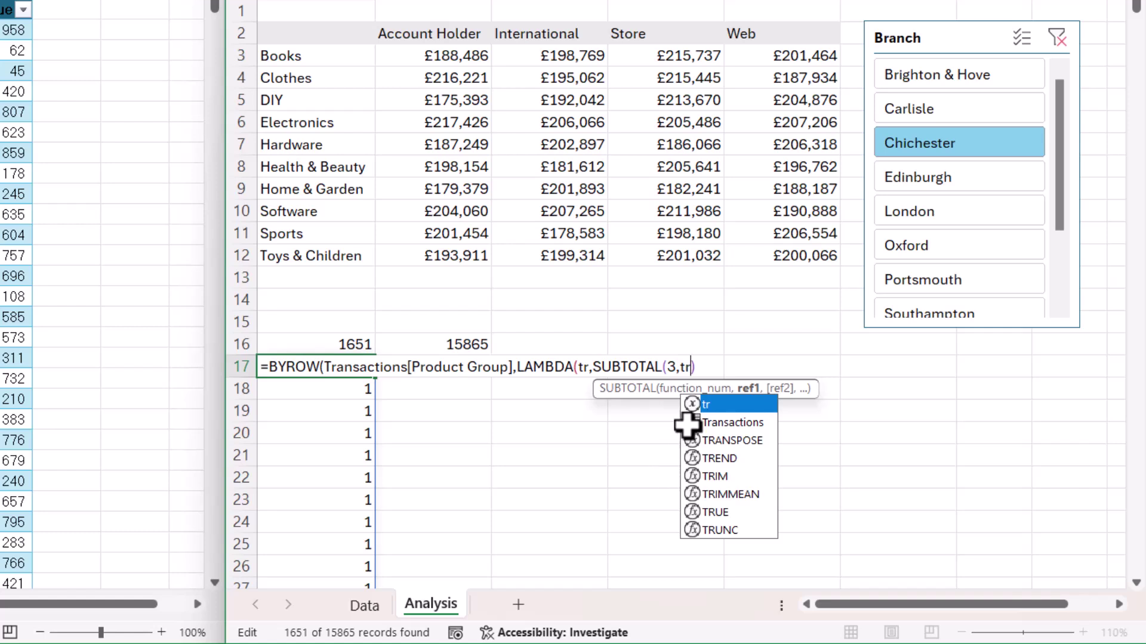
pyautogui.click(713, 370)
pyautogui.write(')')
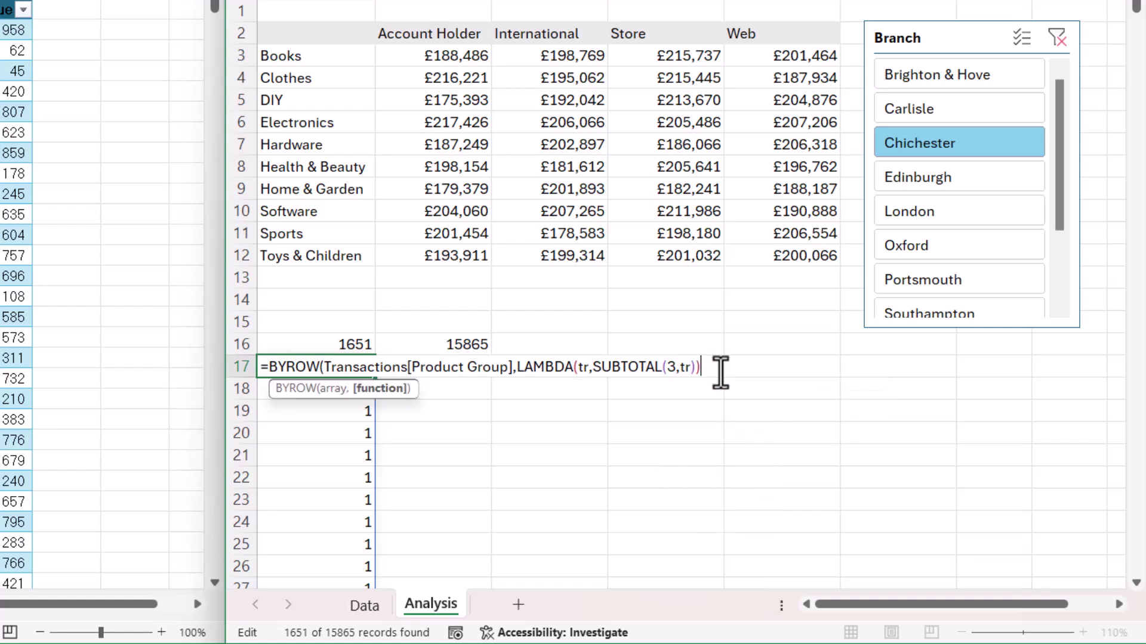
pyautogui.write(')')
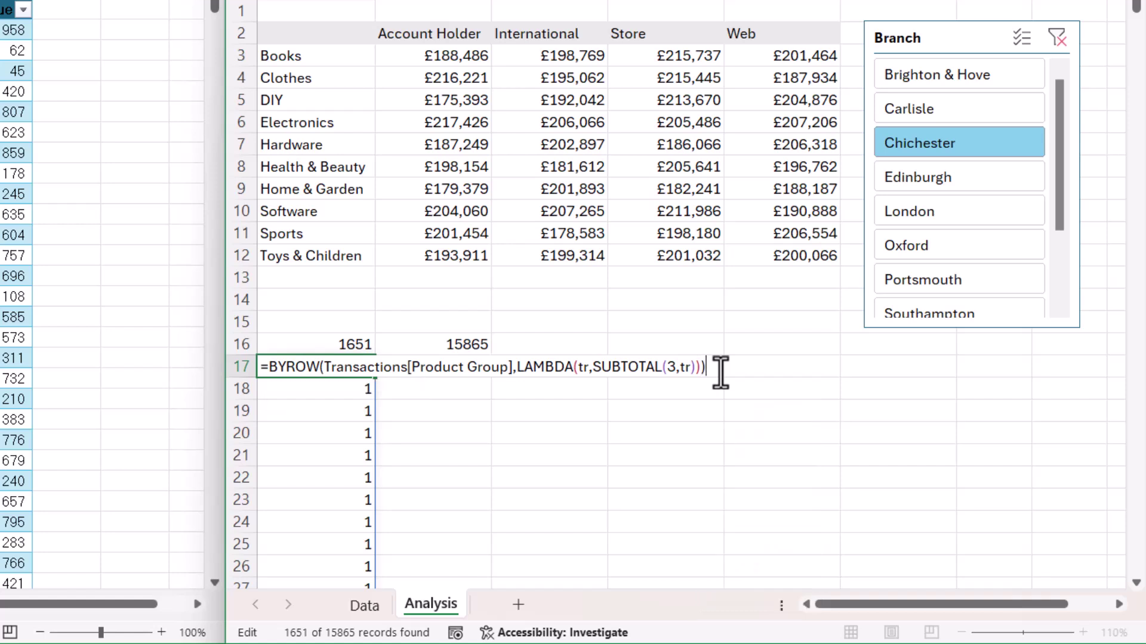
pyautogui.press('Return')
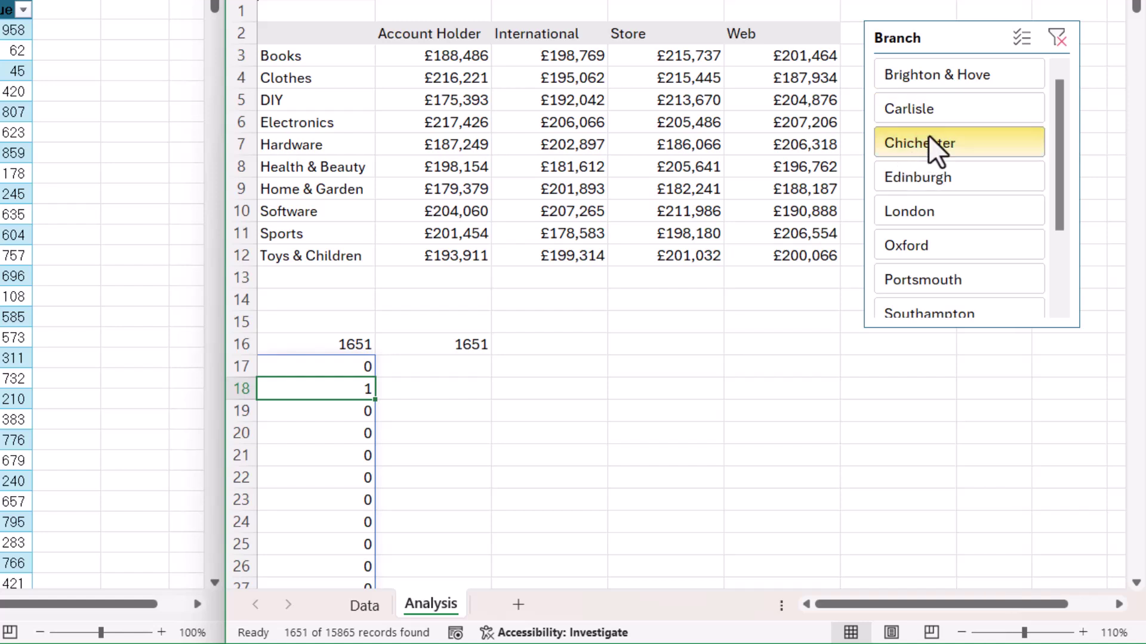
# Step: Filter the slicer to London and check A16's SUBTOTAL count of 1597
pyautogui.click(930, 210)
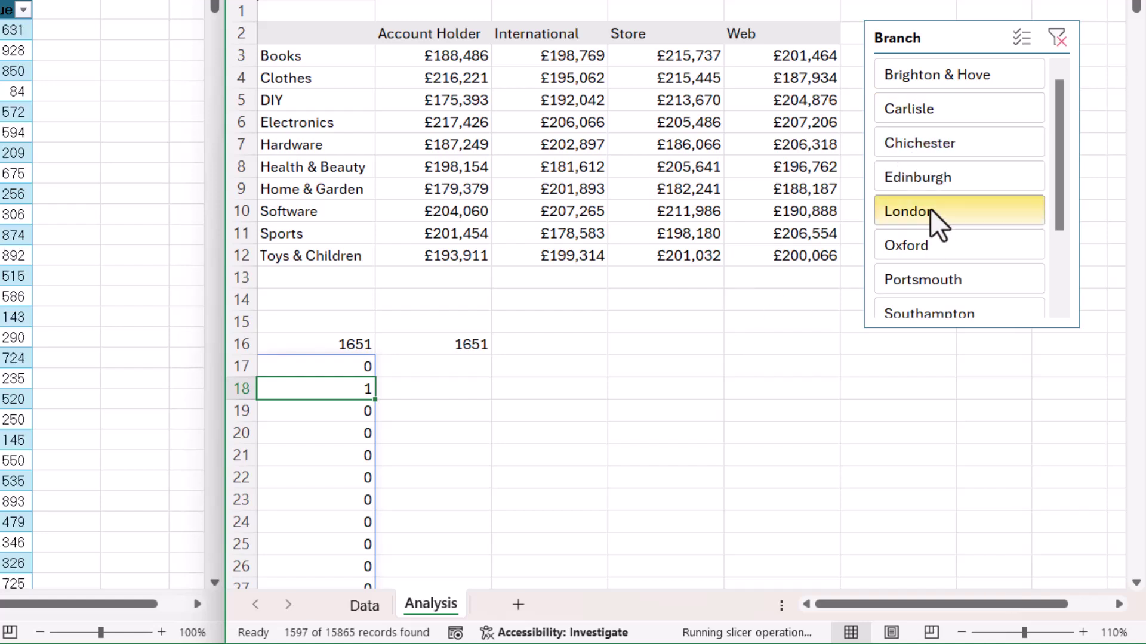
pyautogui.click(351, 348)
pyautogui.press('F2')
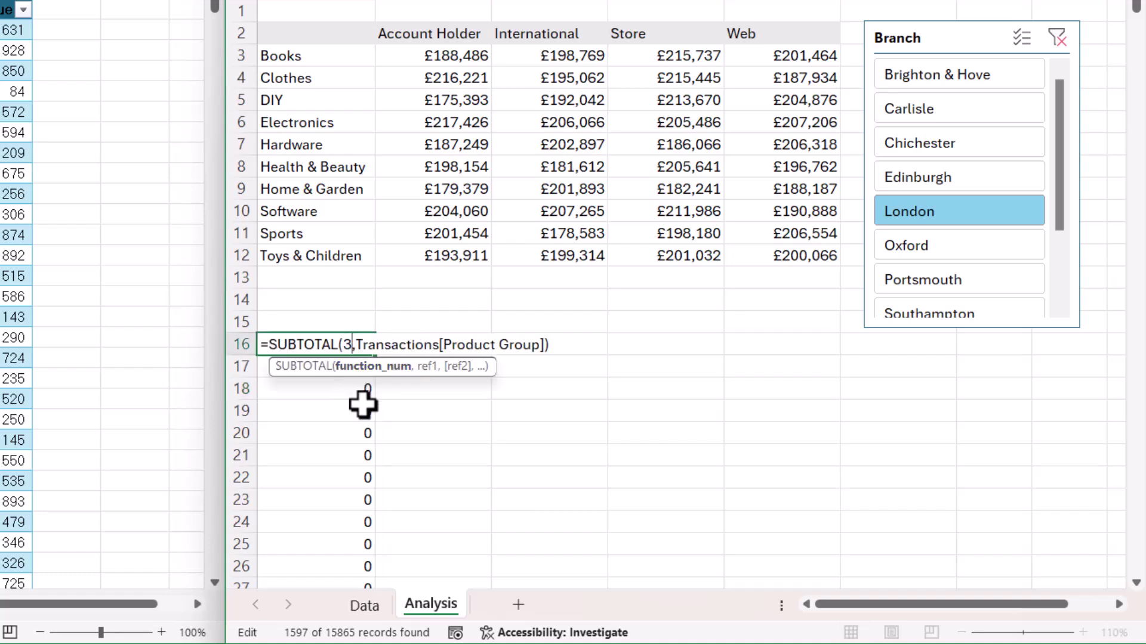
pyautogui.press('Return')
# Step: Confirm B16's =SUM(A17#) also reads 1597 and reopen A17's BYROW formula
pyautogui.doubleClick(481, 343)
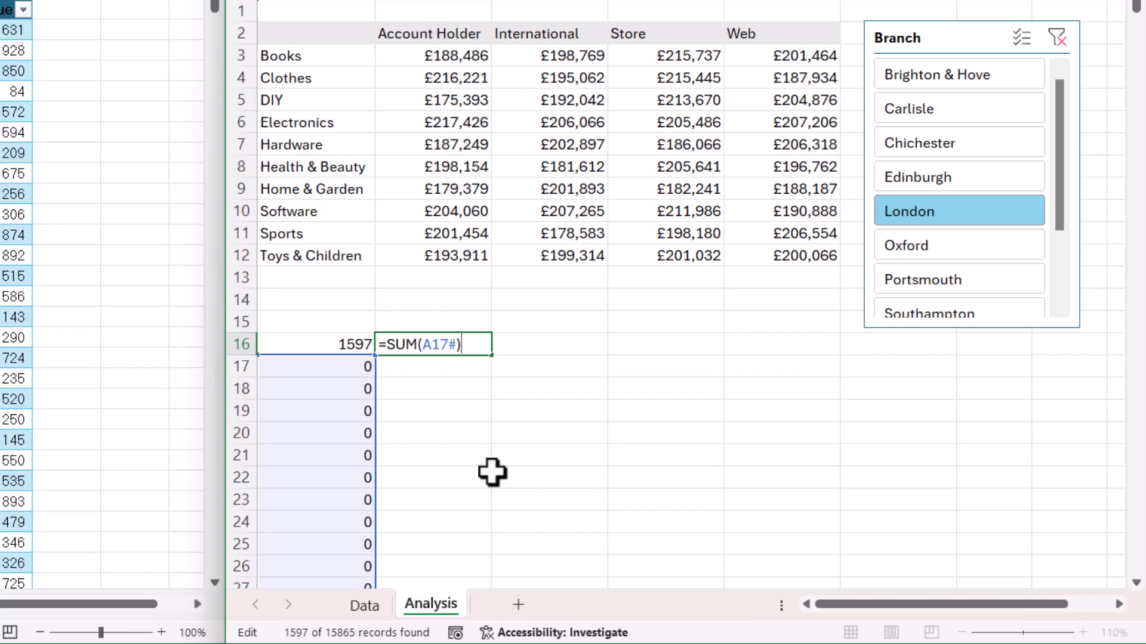
pyautogui.press('Return')
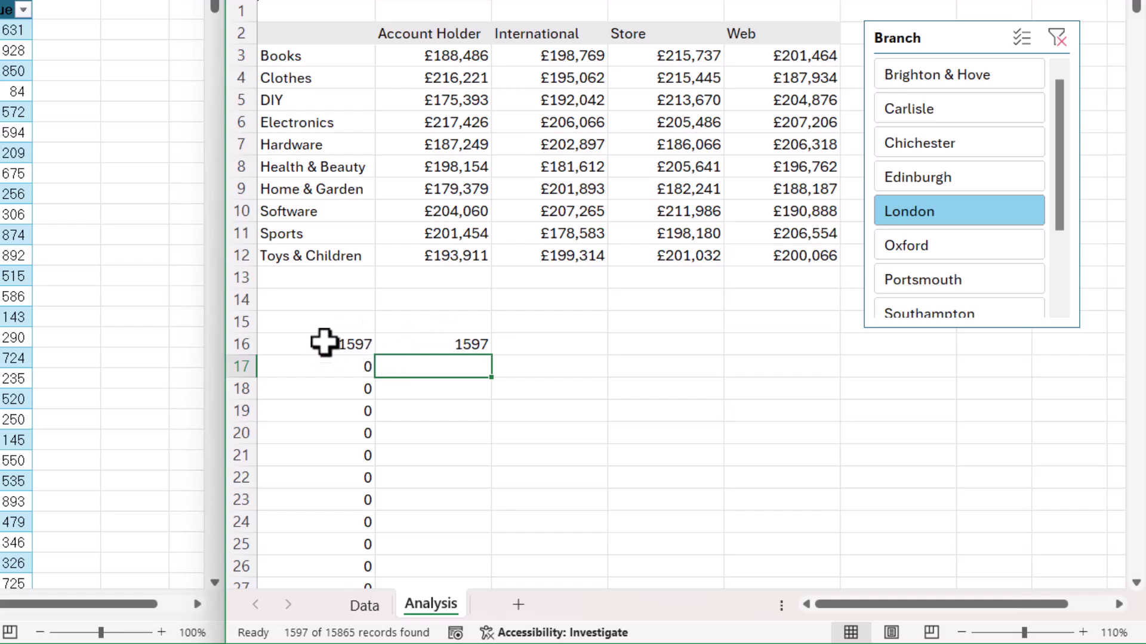
pyautogui.click(467, 349)
pyautogui.doubleClick(351, 366)
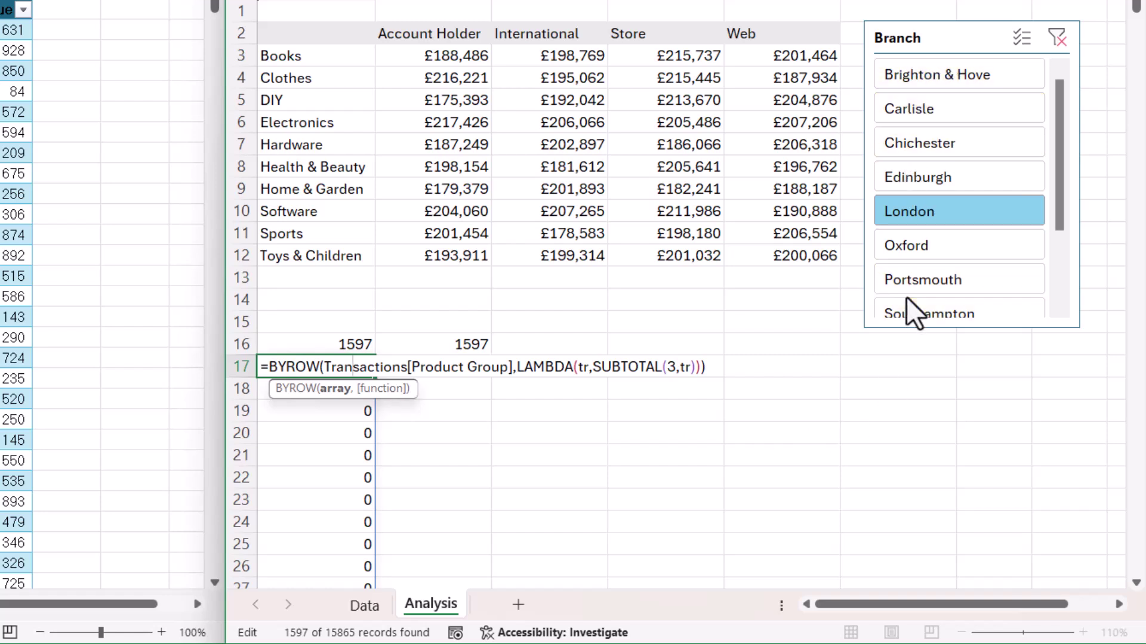
# Step: Copy the BYROW visible-row formula text from cell A17
pyautogui.press('Escape')
pyautogui.doubleClick(358, 365)
pyautogui.moveTo(270, 366); pyautogui.dragTo(746, 368)
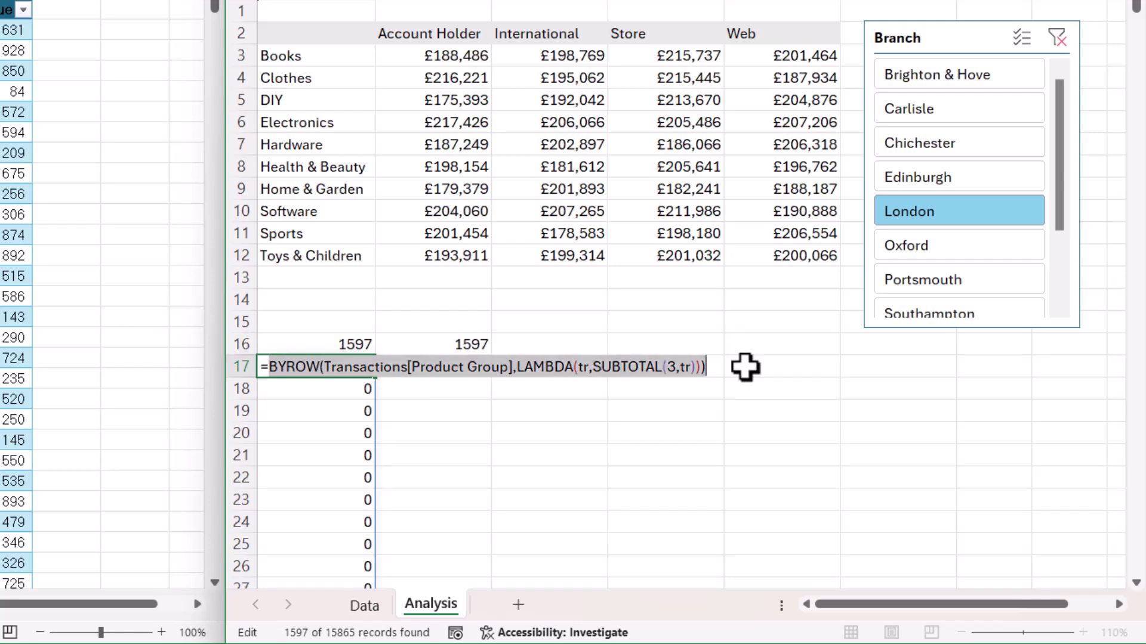
pyautogui.press('Return')
# Step: Add BYROW as the filter_array in A2's PIVOTBY, then filter the slicer to Chichester
pyautogui.click(310, 36)
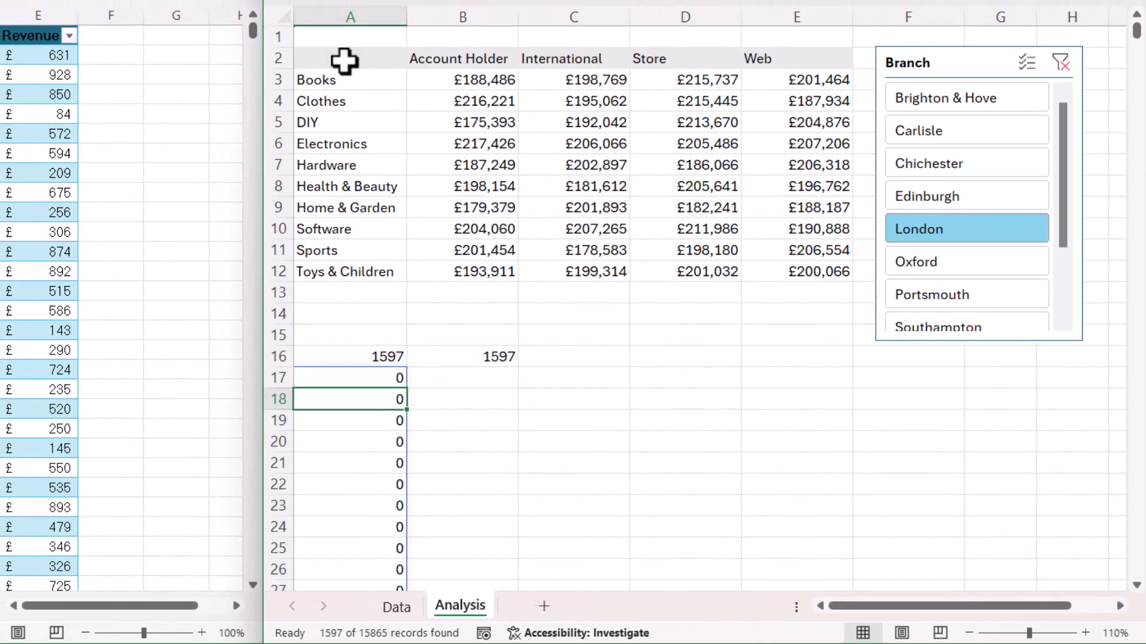
pyautogui.doubleClick(345, 59)
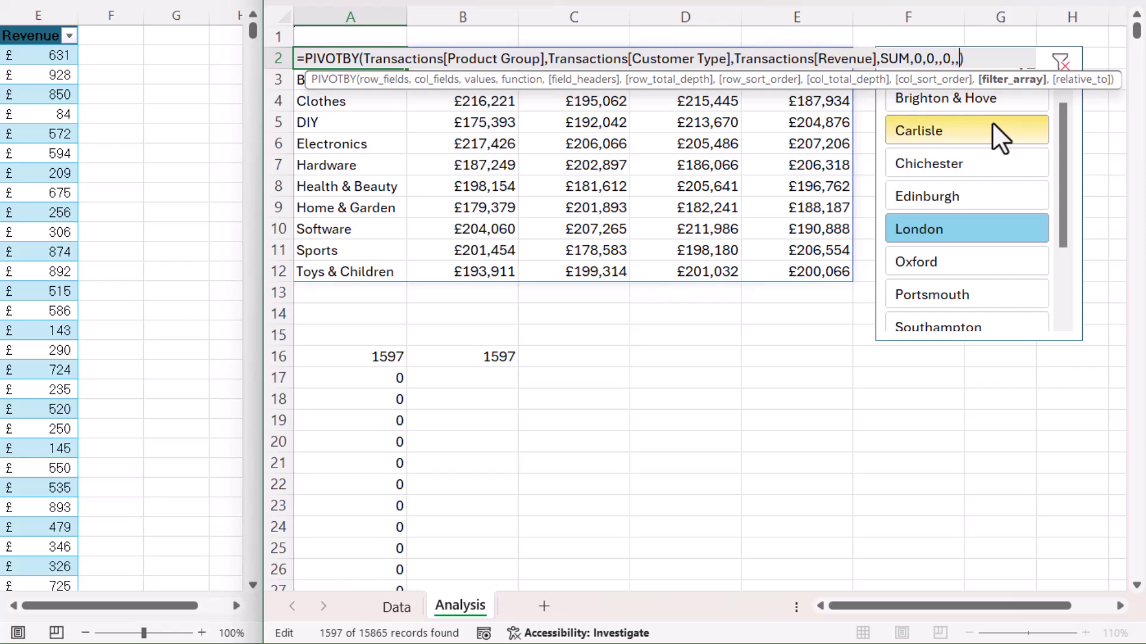
pyautogui.press('BackSpace')
pyautogui.write('BYROW(')
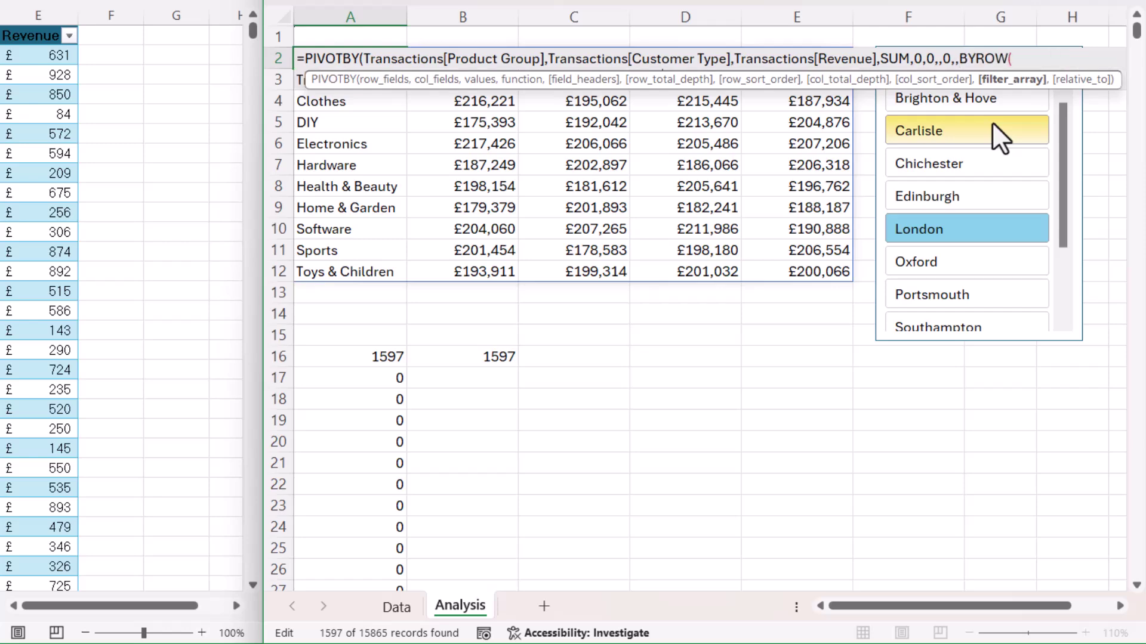
pyautogui.press('Escape')
pyautogui.click(936, 162)
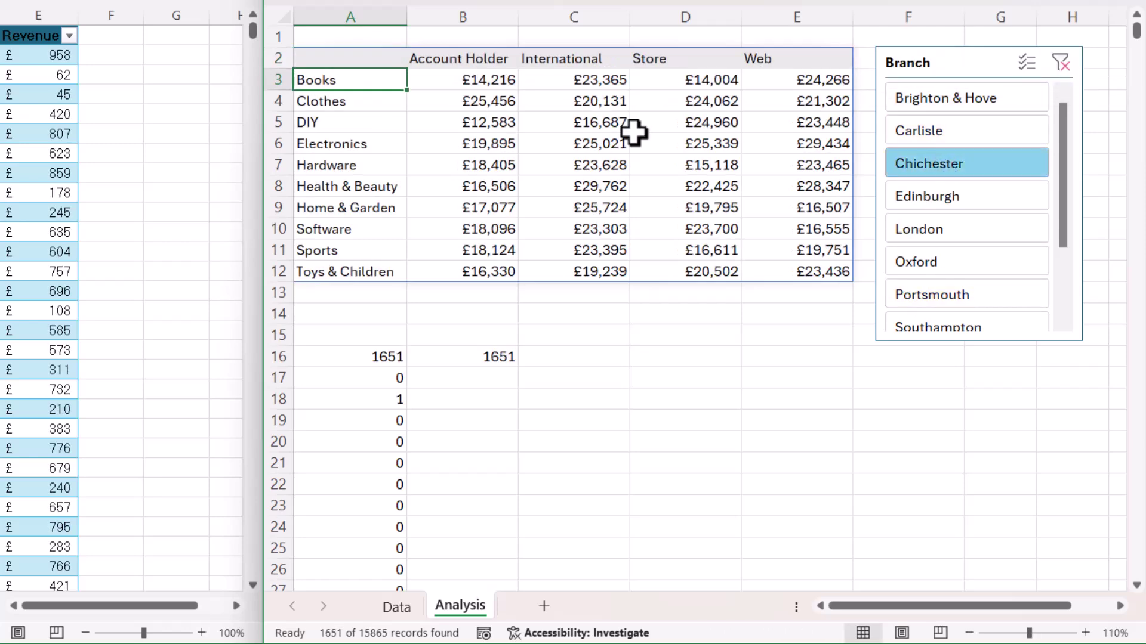
# Step: Switch the Branch slicer to Carlisle, then Brighton & Hove, showing Books at £20,222
pyautogui.click(939, 130)
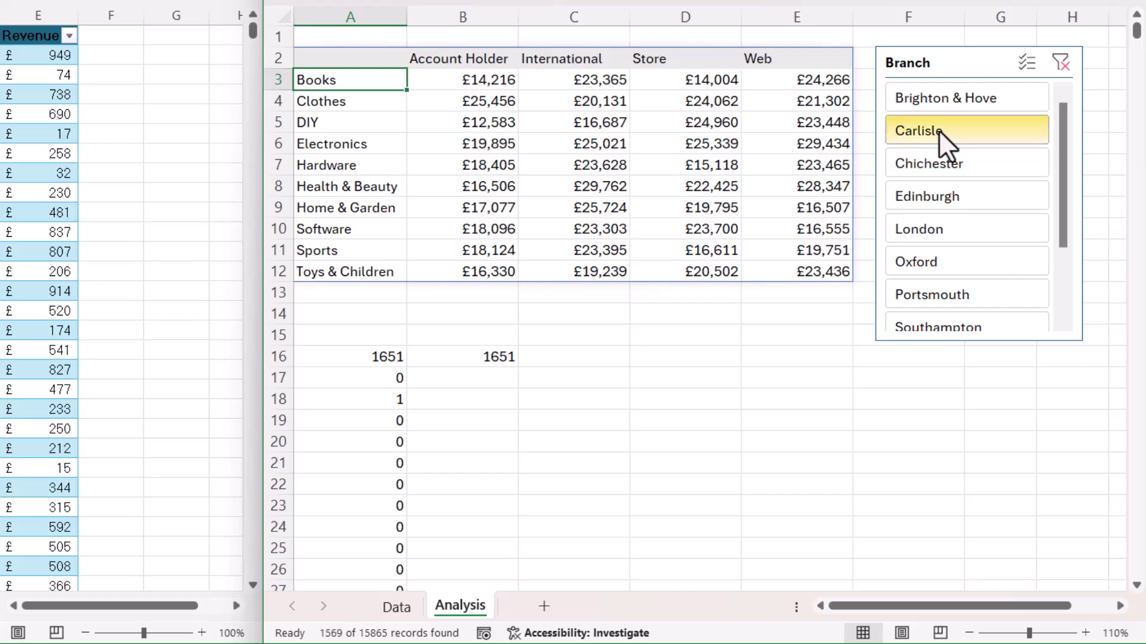
pyautogui.click(940, 96)
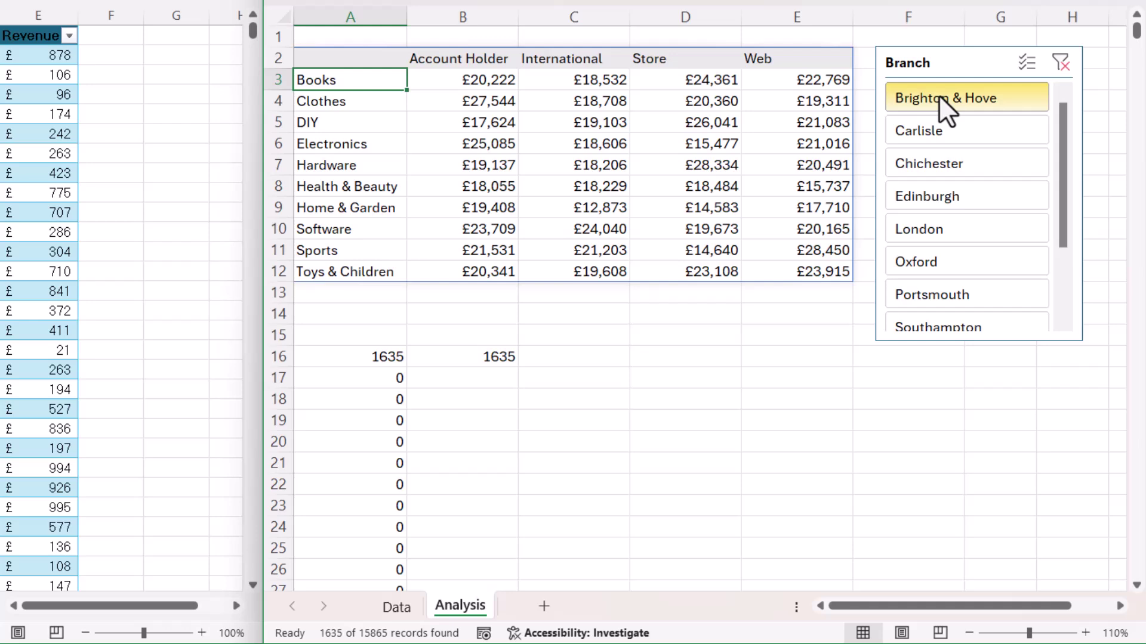